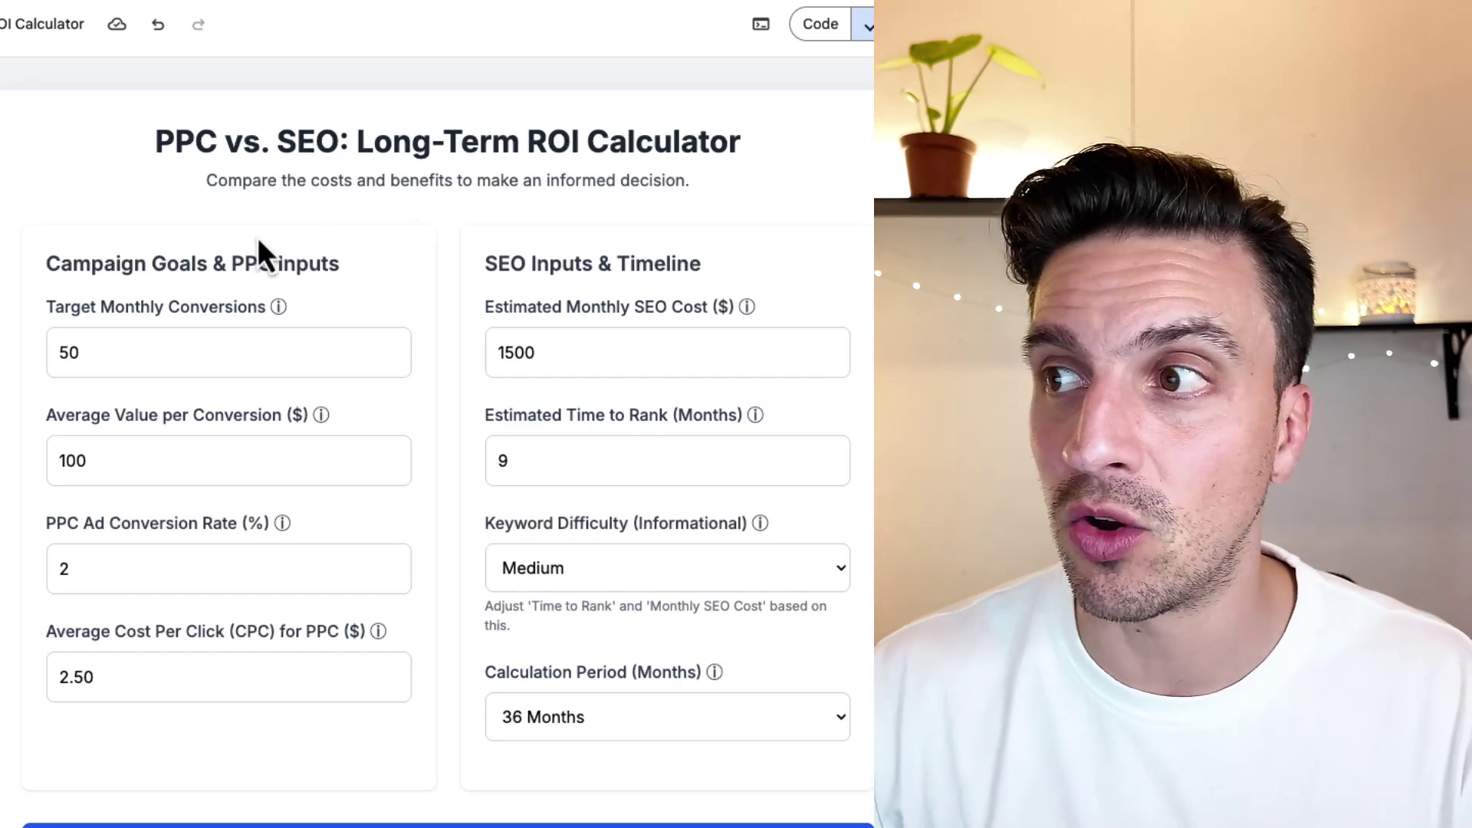
- Run Calculate & Compare and highlight the 36-month results: PPC ROI -20.00% versus SEO ROI 150.00%
scroll(459, 292, "down", 1)
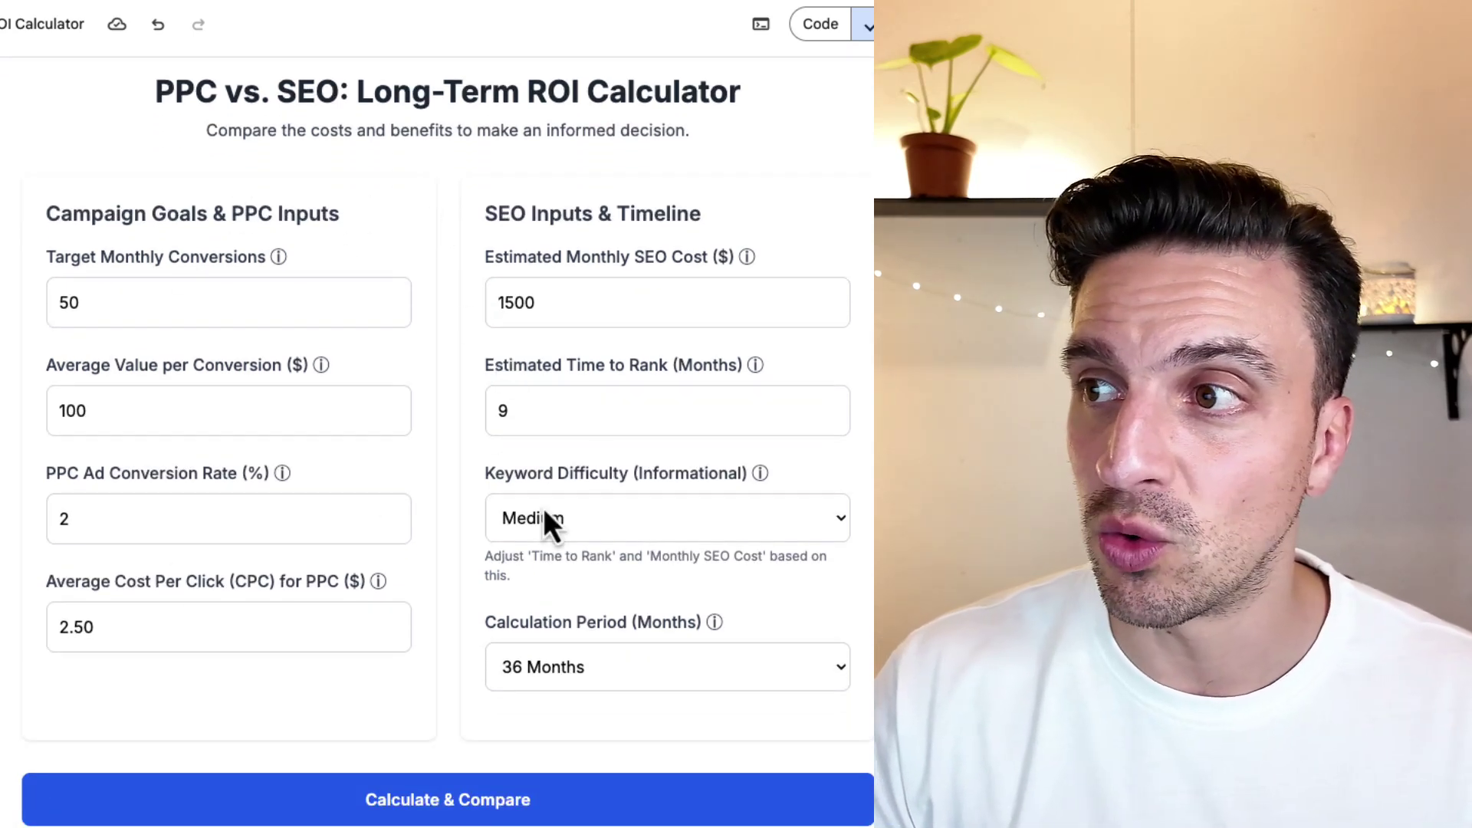
scroll(460, 522, "down", 1)
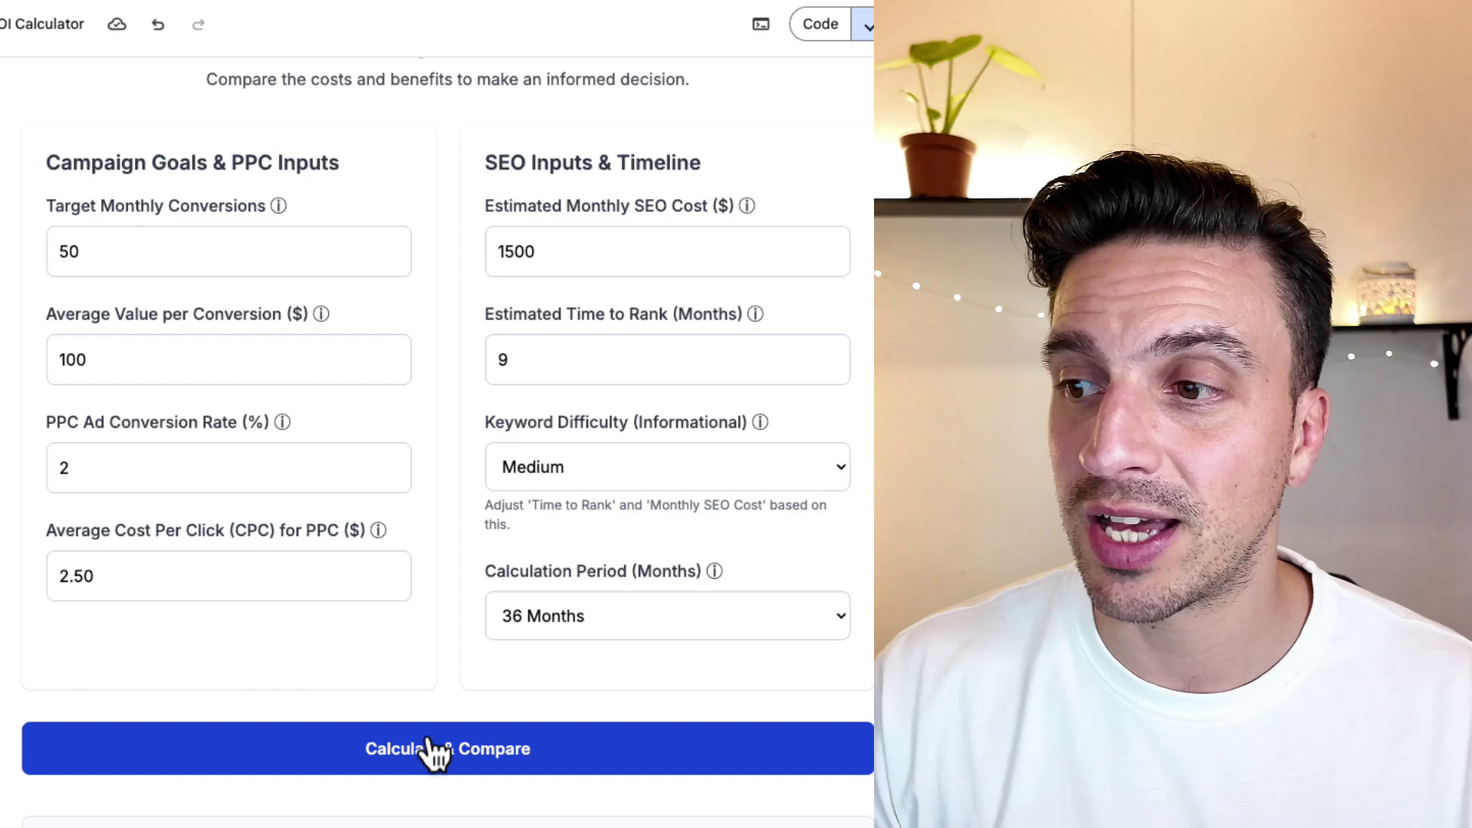
left_click(433, 750)
scroll(427, 690, "down", 10)
left_click_drag(153, 364, 476, 421)
left_click(384, 506)
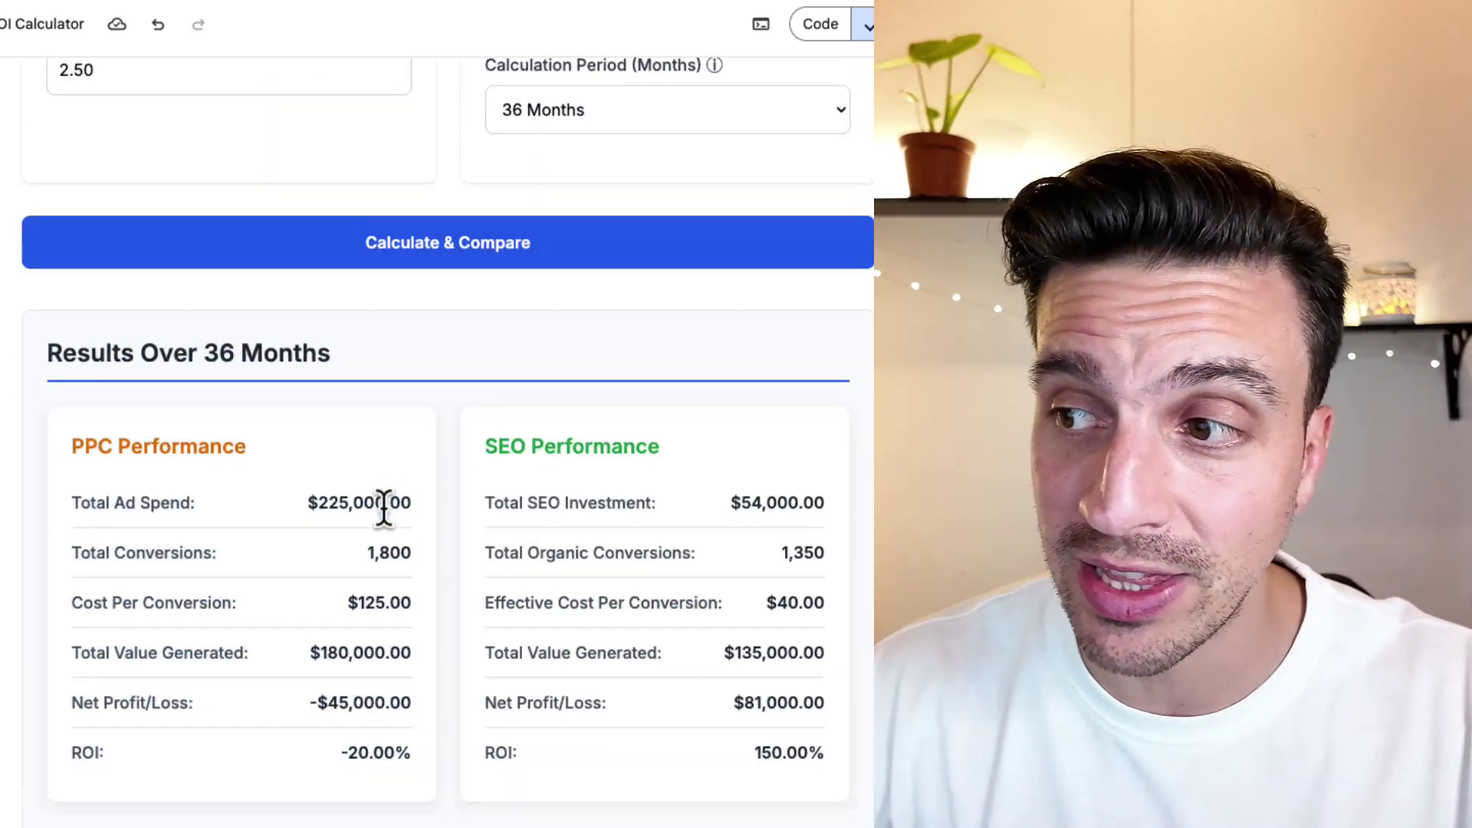
scroll(384, 506, "down", 6)
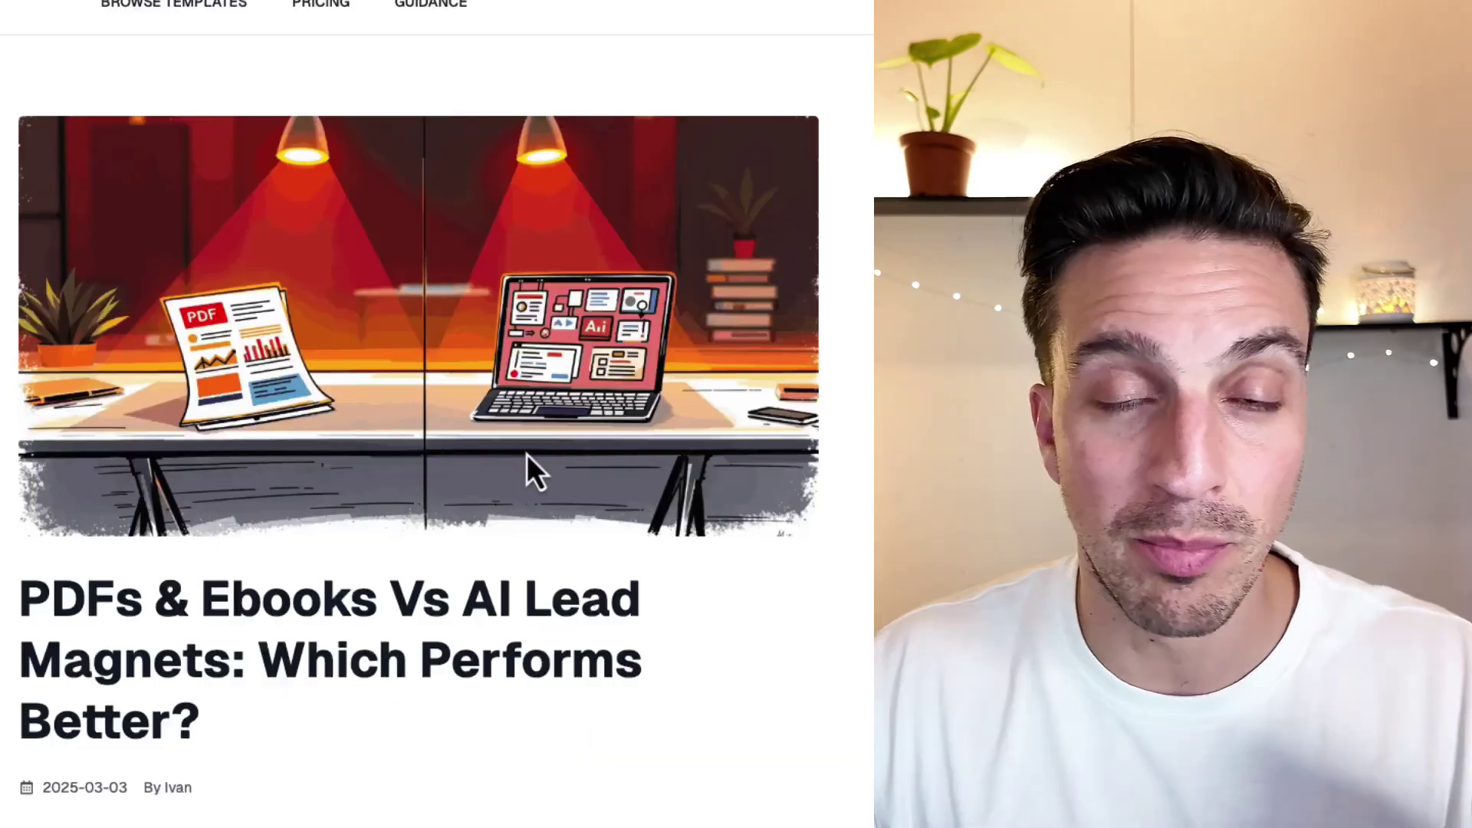
- Scroll to Quick Overview and highlight the PDFs' 2-5% and AI lead magnets' 15-20% conversion rates
scroll(524, 449, "down", 2)
scroll(523, 453, "down", 12)
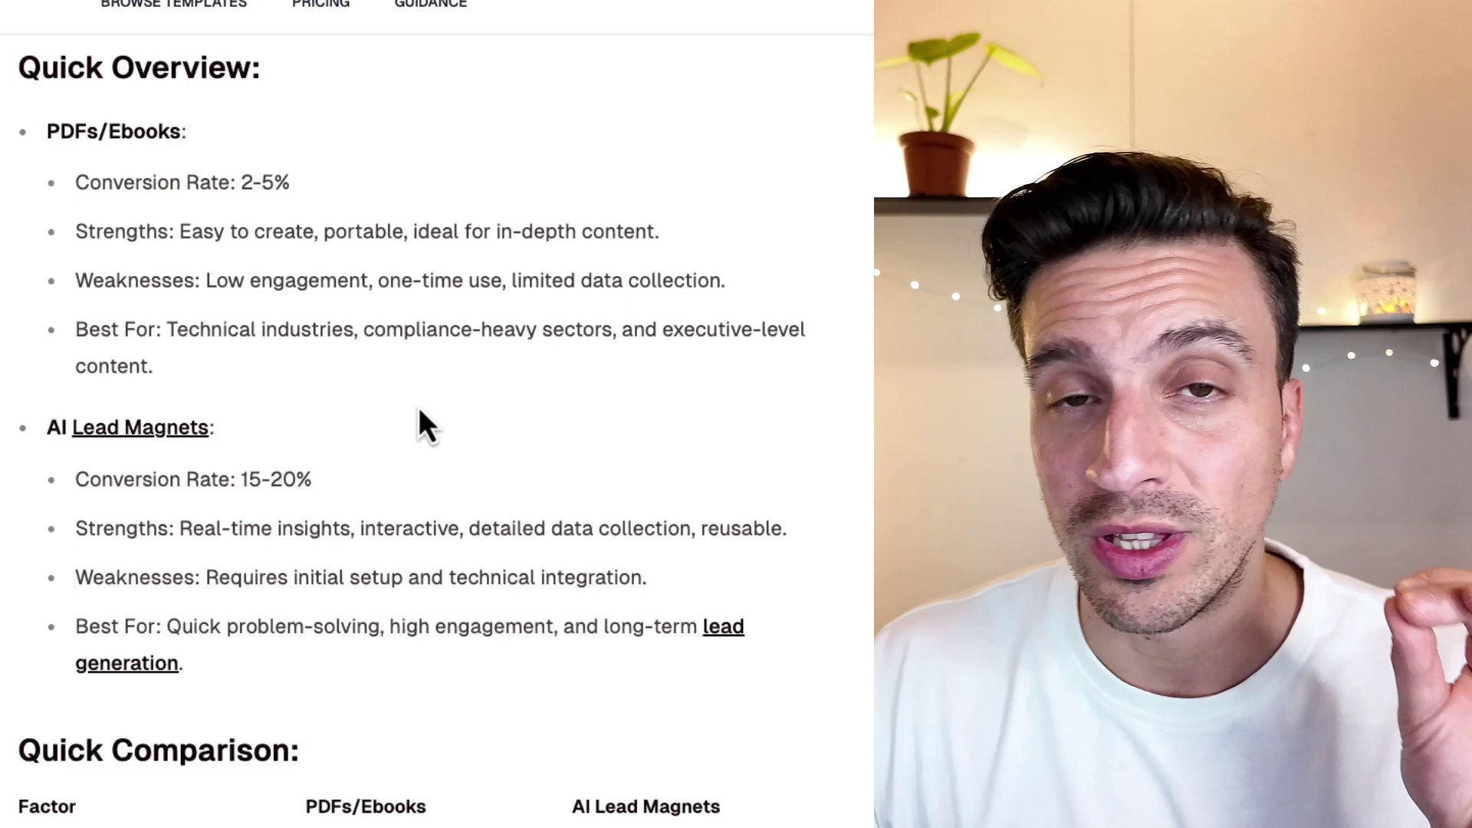
scroll(421, 421, "up", 4)
scroll(253, 552, "down", 1)
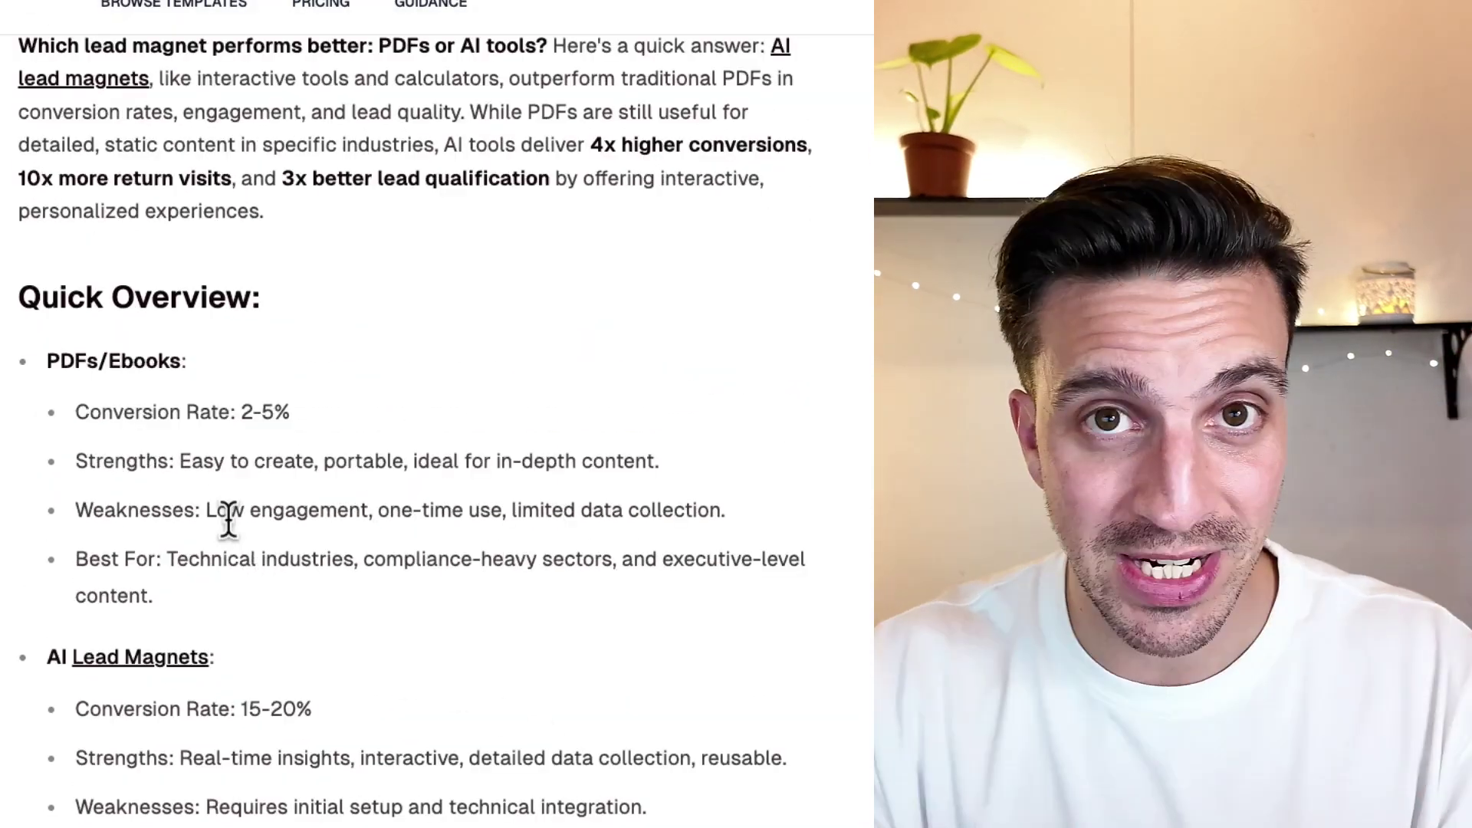
scroll(229, 519, "down", 1)
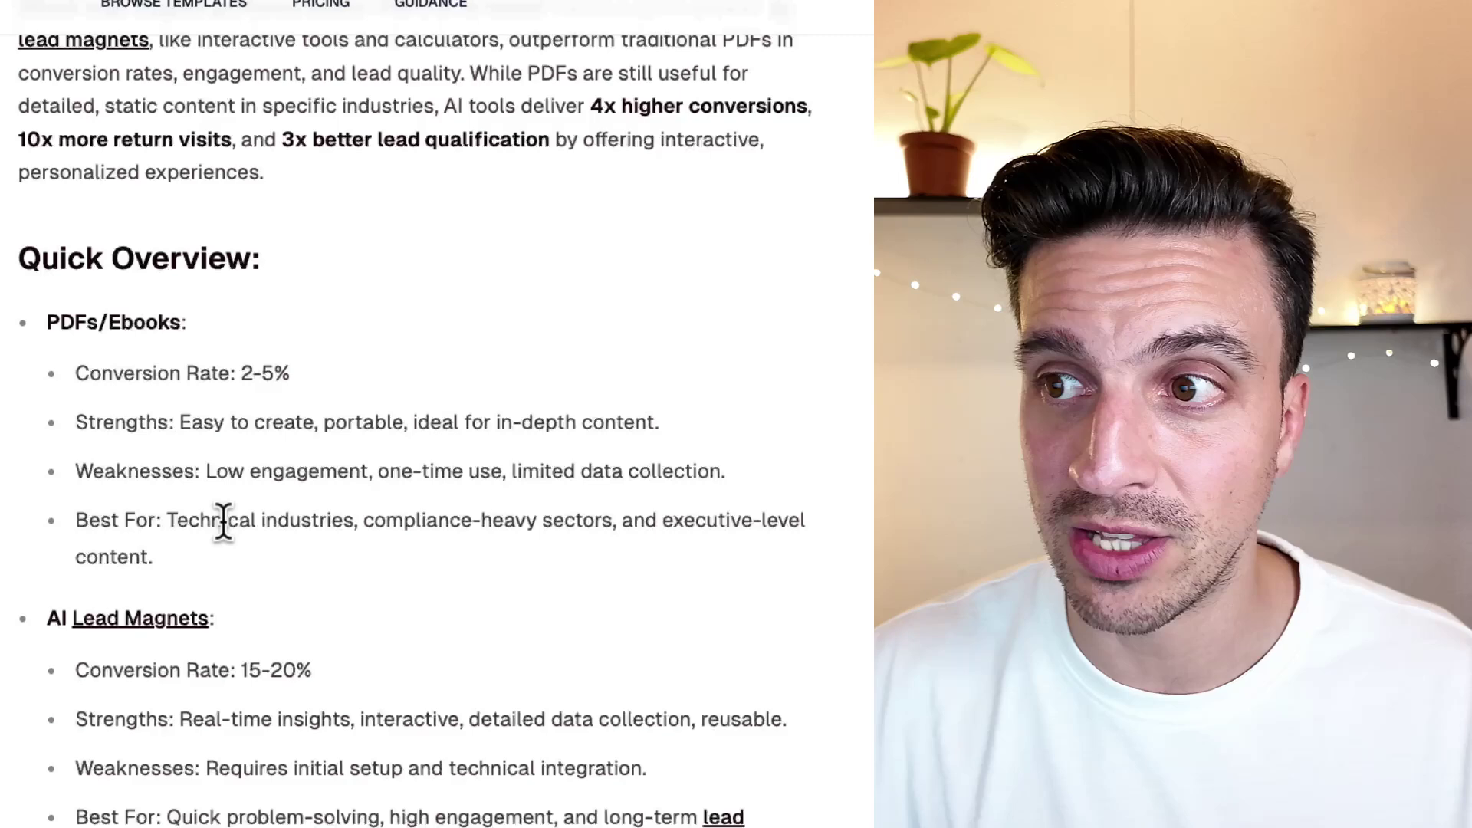
left_click_drag(200, 366, 261, 367)
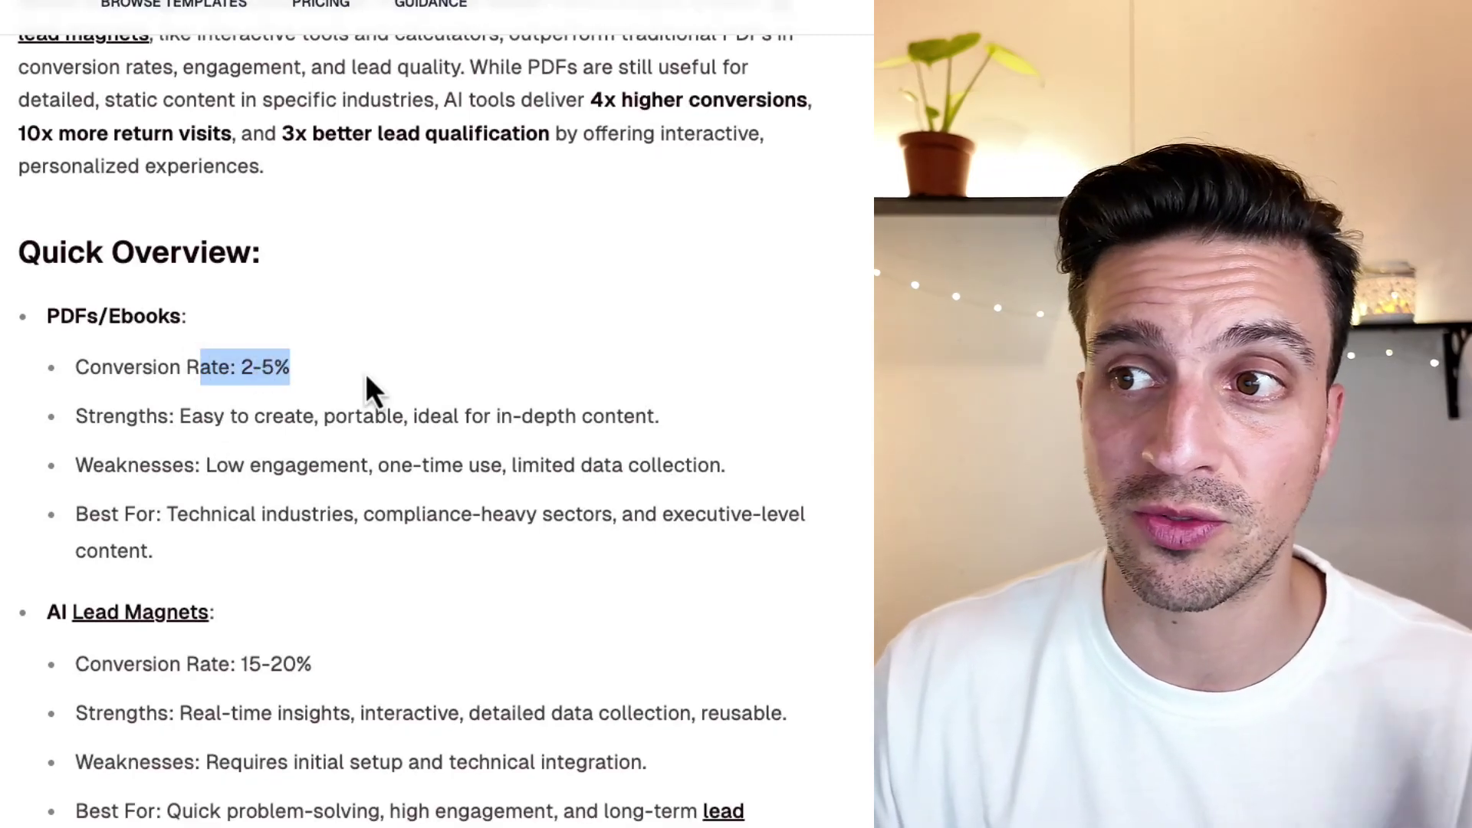
left_click_drag(375, 668, 176, 667)
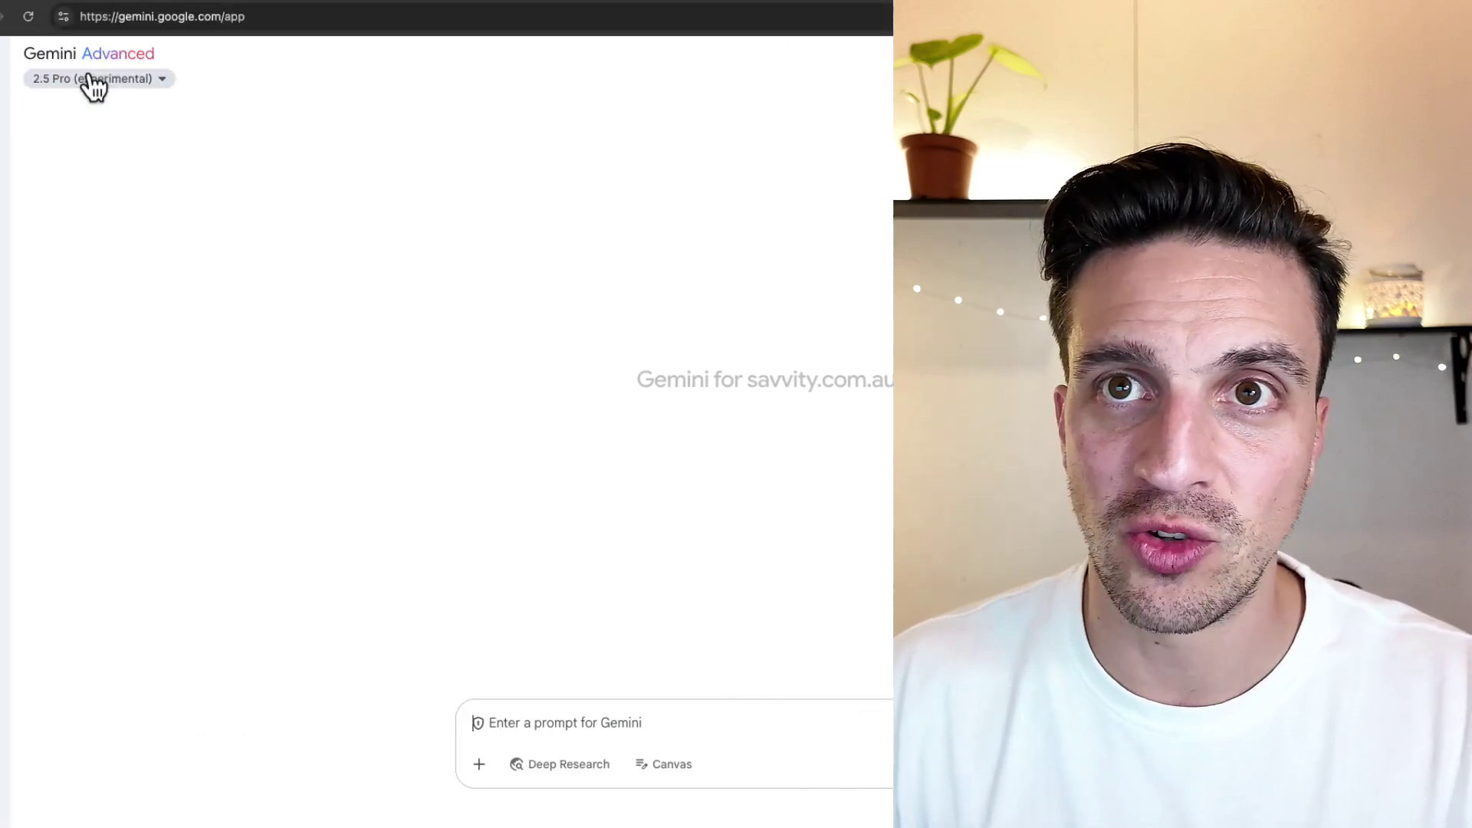
- Keep 2.5 Pro and dictate a question on simple web apps that drive SEO-community traffic
left_click(89, 81)
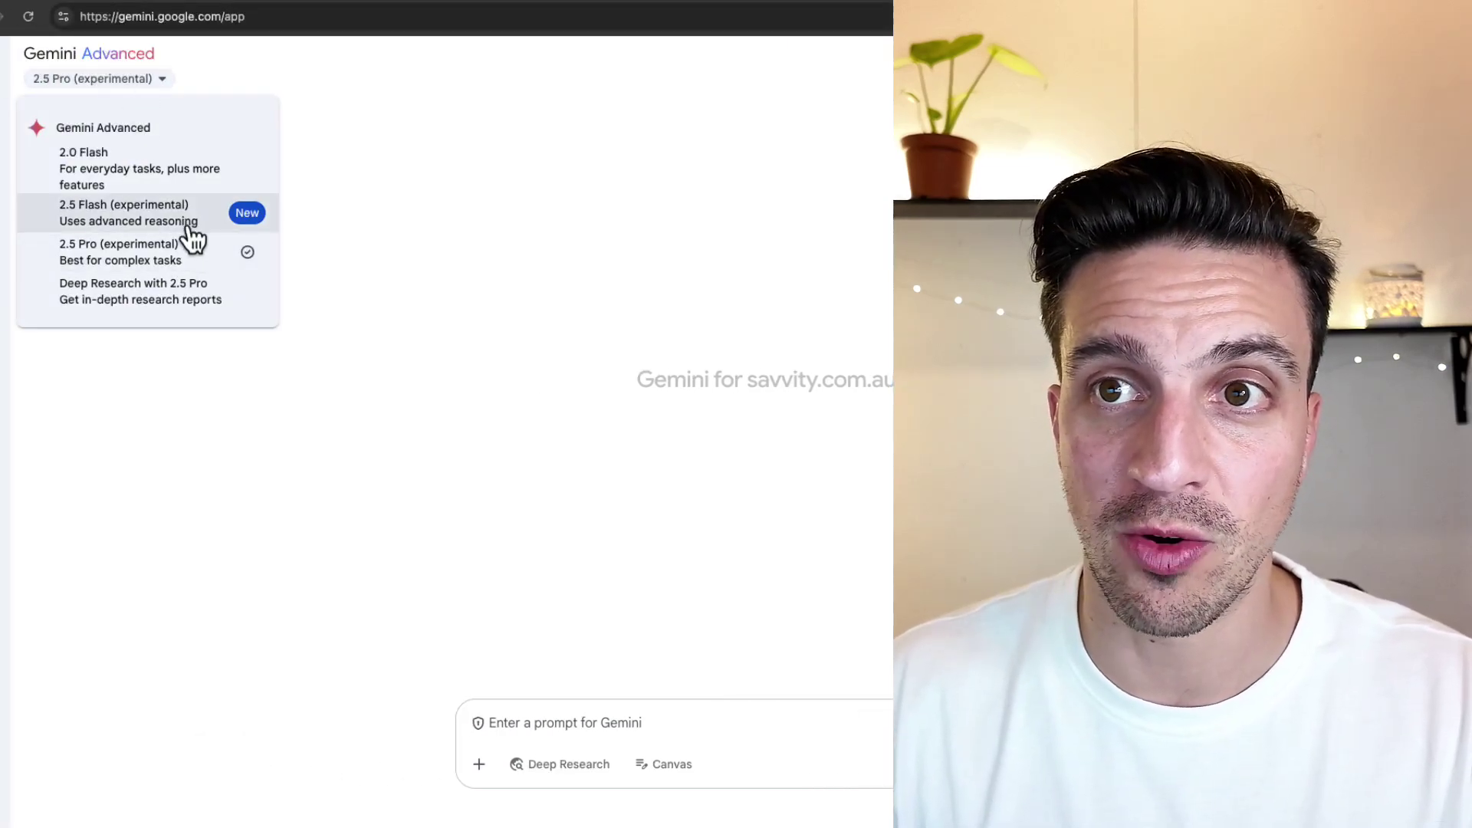
left_click(197, 259)
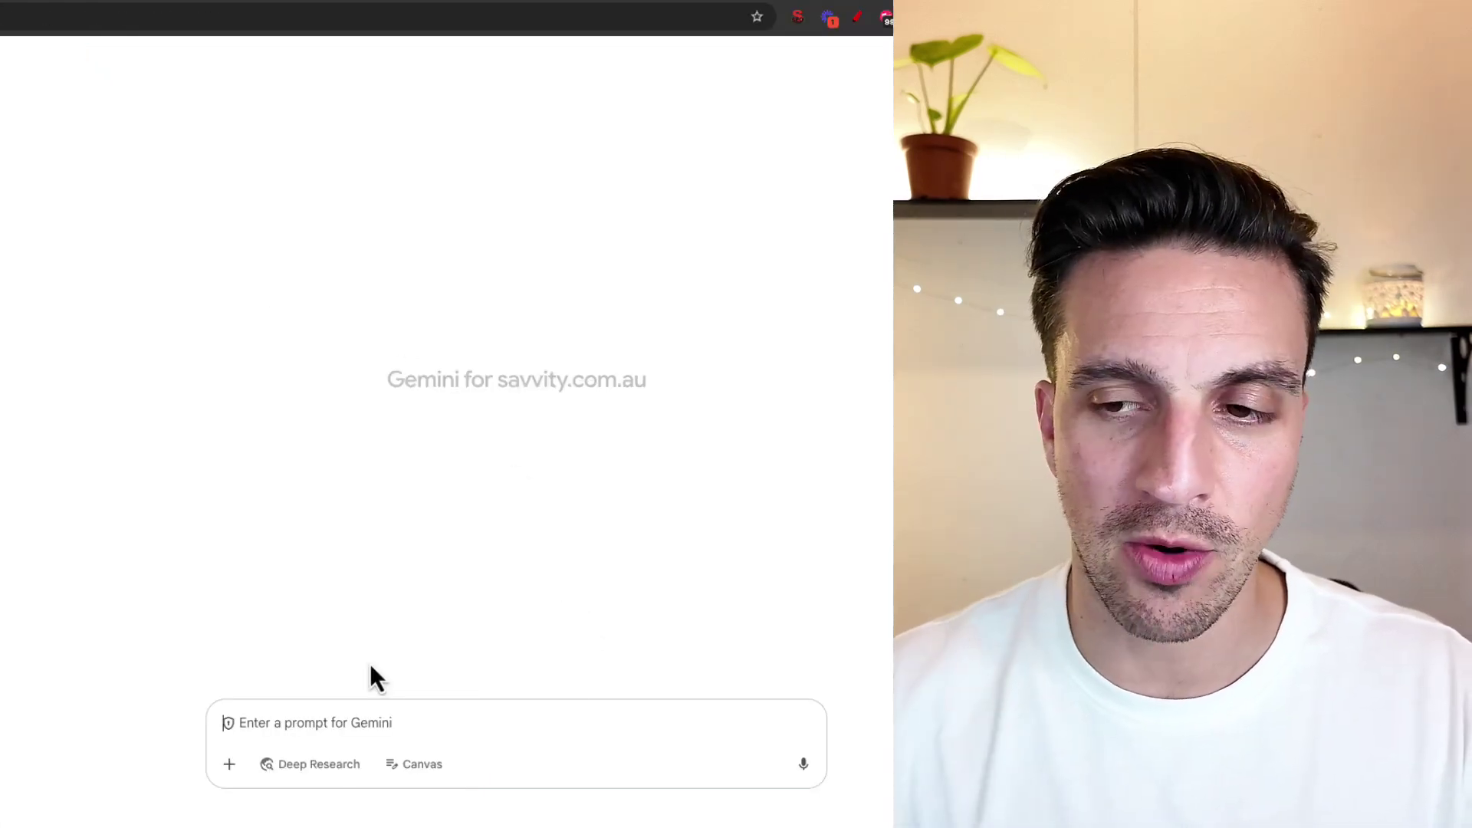
key("alt+space")
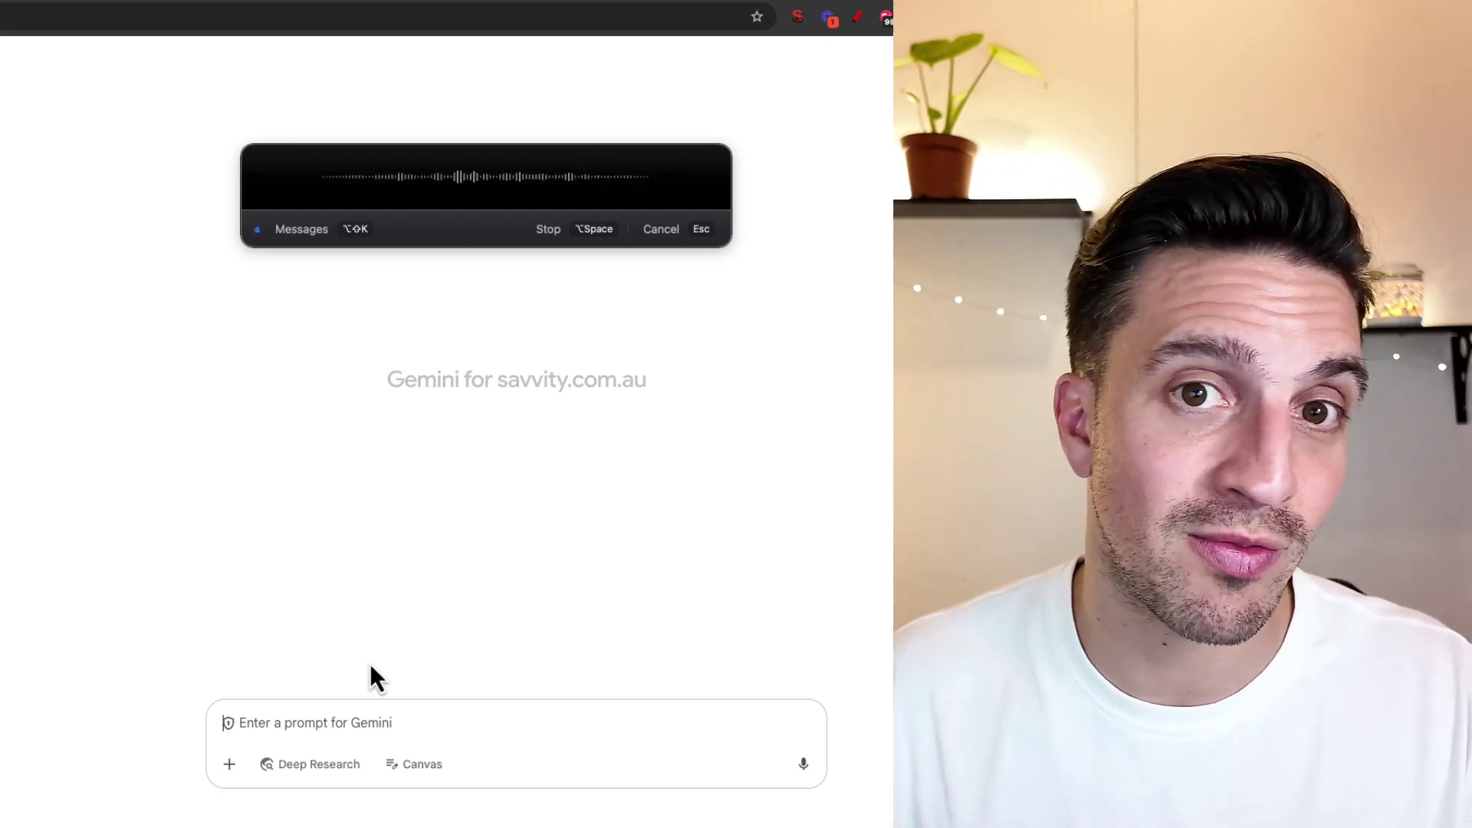
key("alt+space")
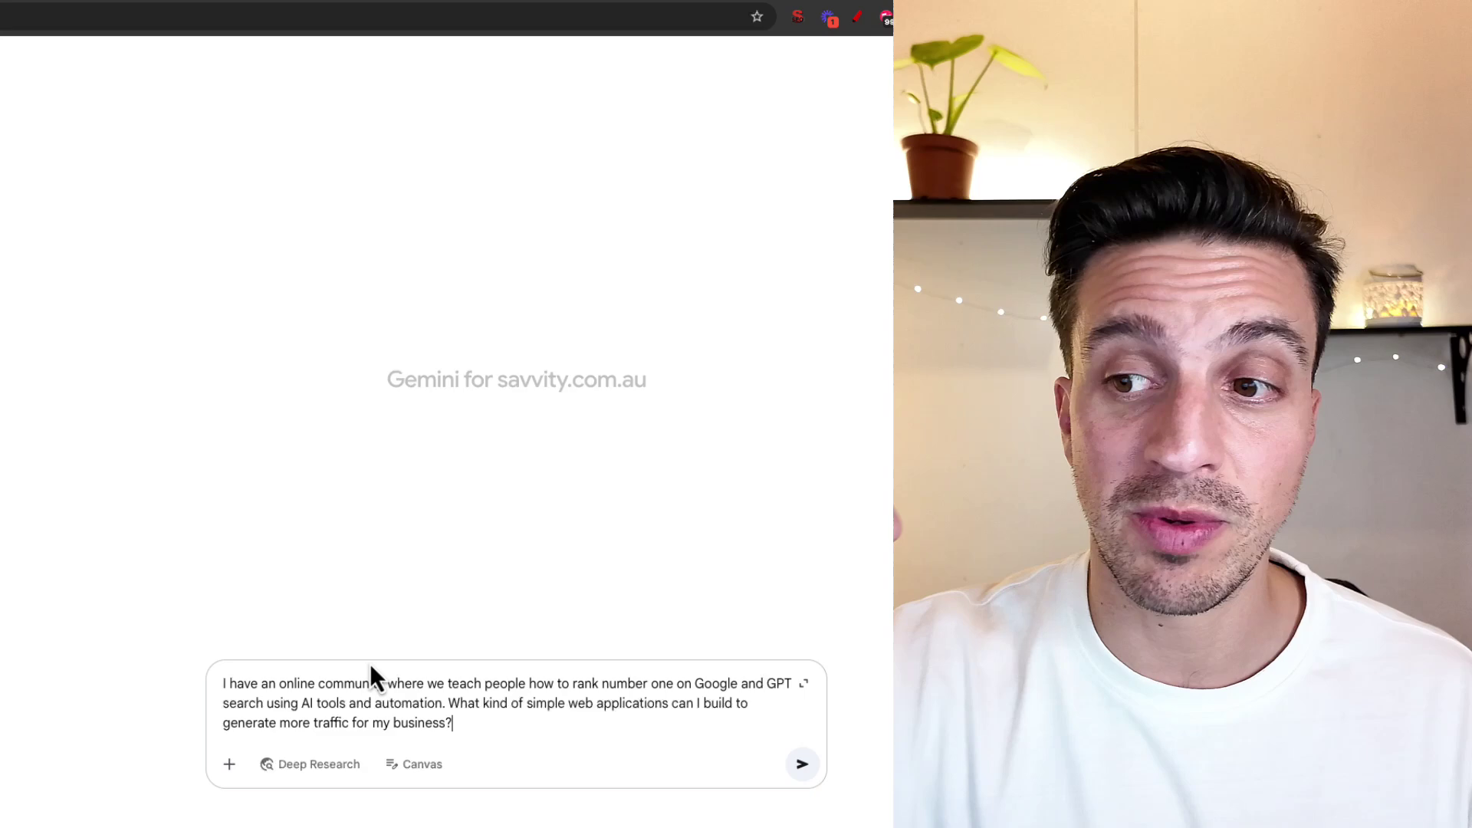
key("Return")
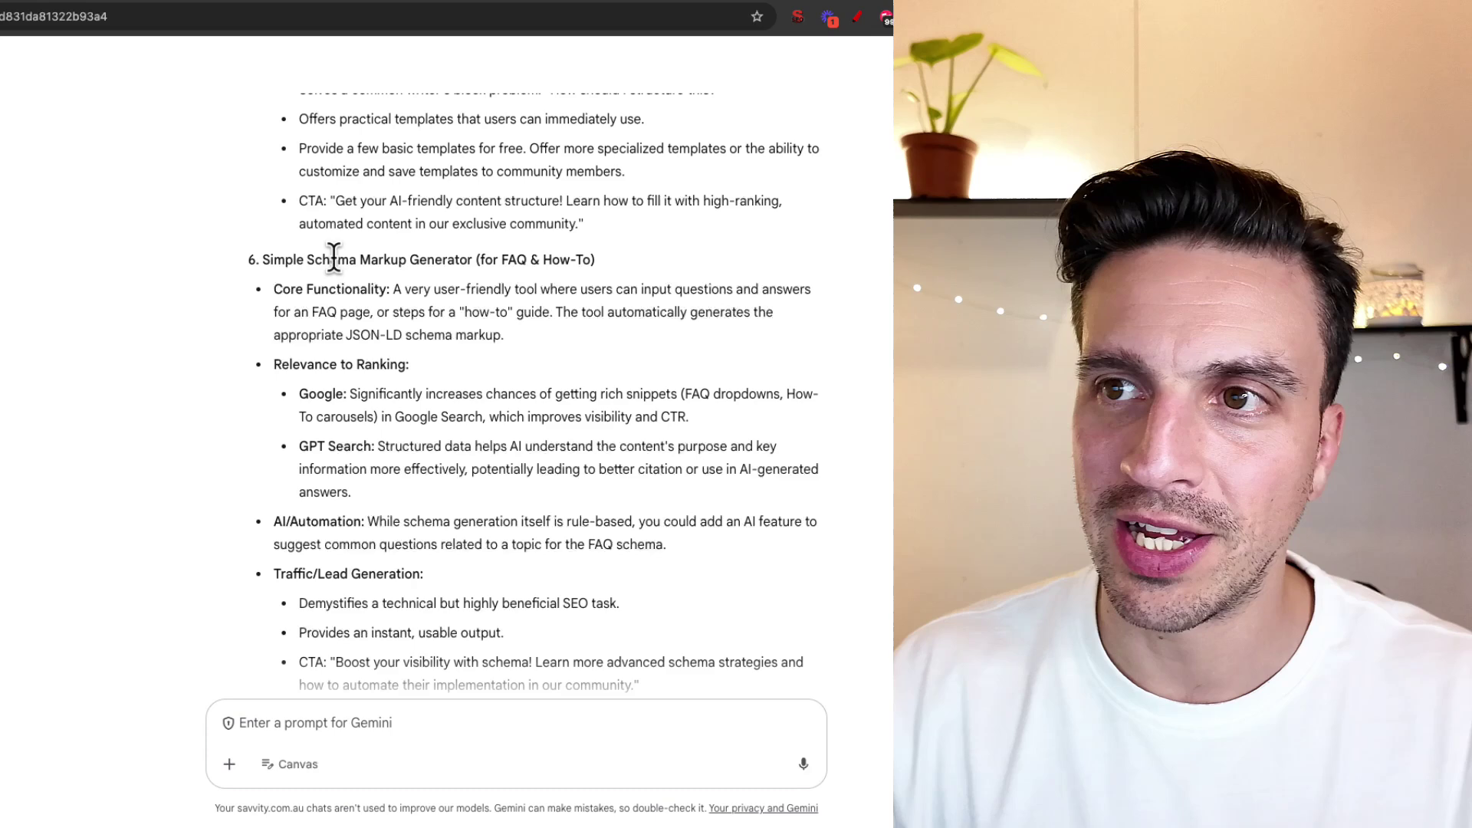
- Highlight idea #6 and send 'perfect now generate #6' with Canvas enabled
left_click_drag(257, 259, 527, 278)
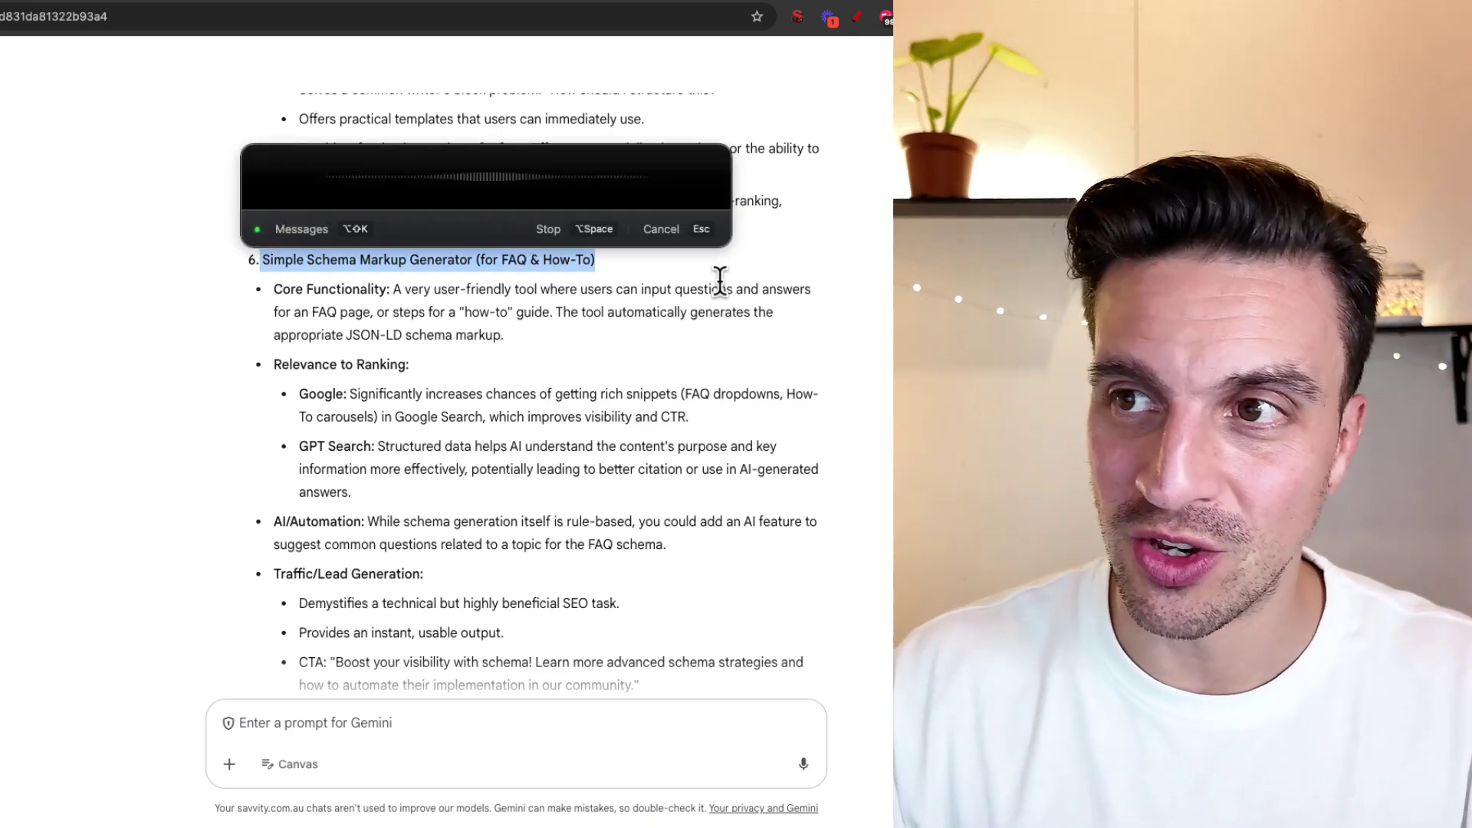
left_click(720, 281)
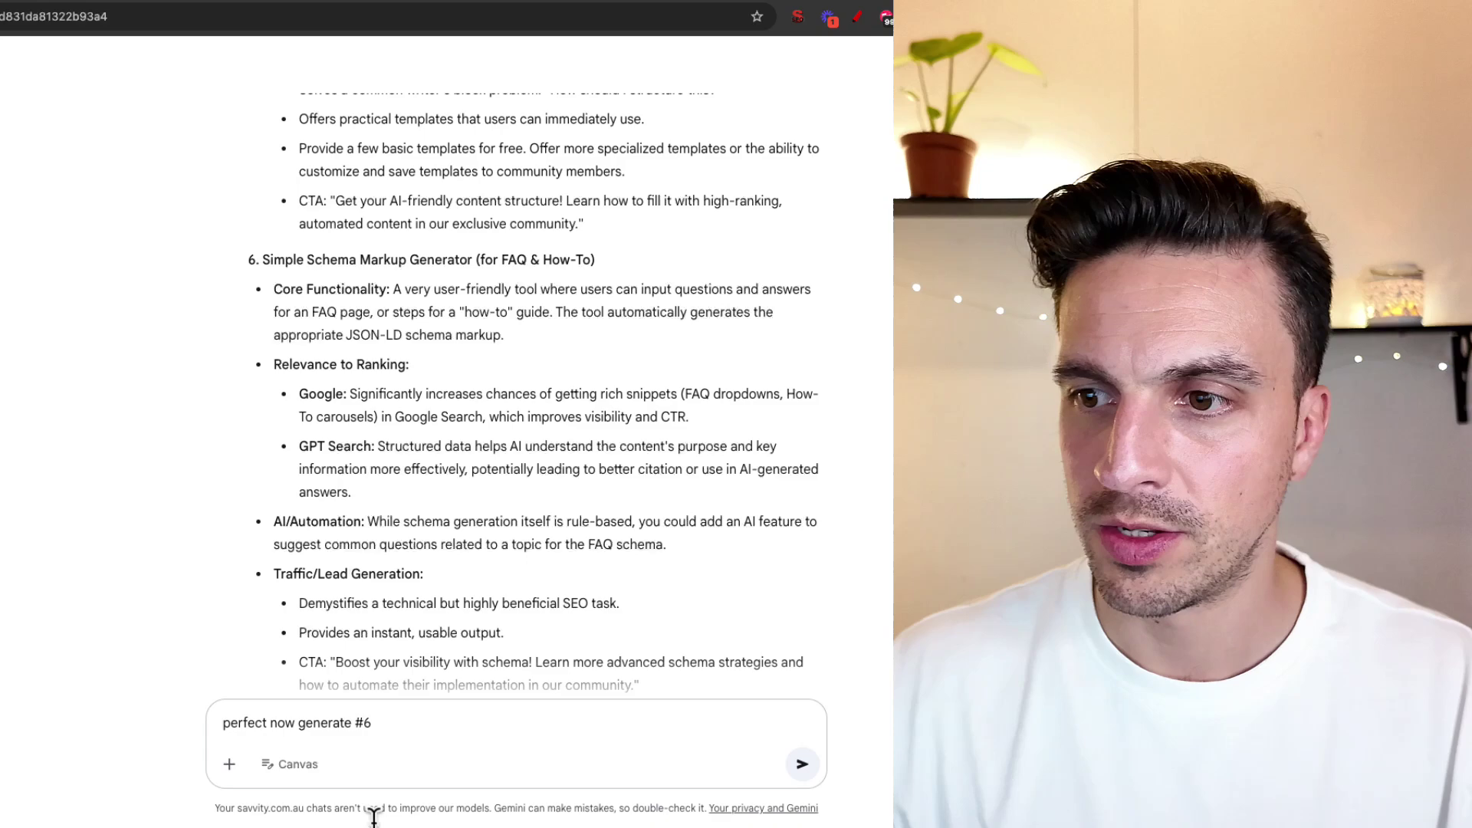
left_click(307, 762)
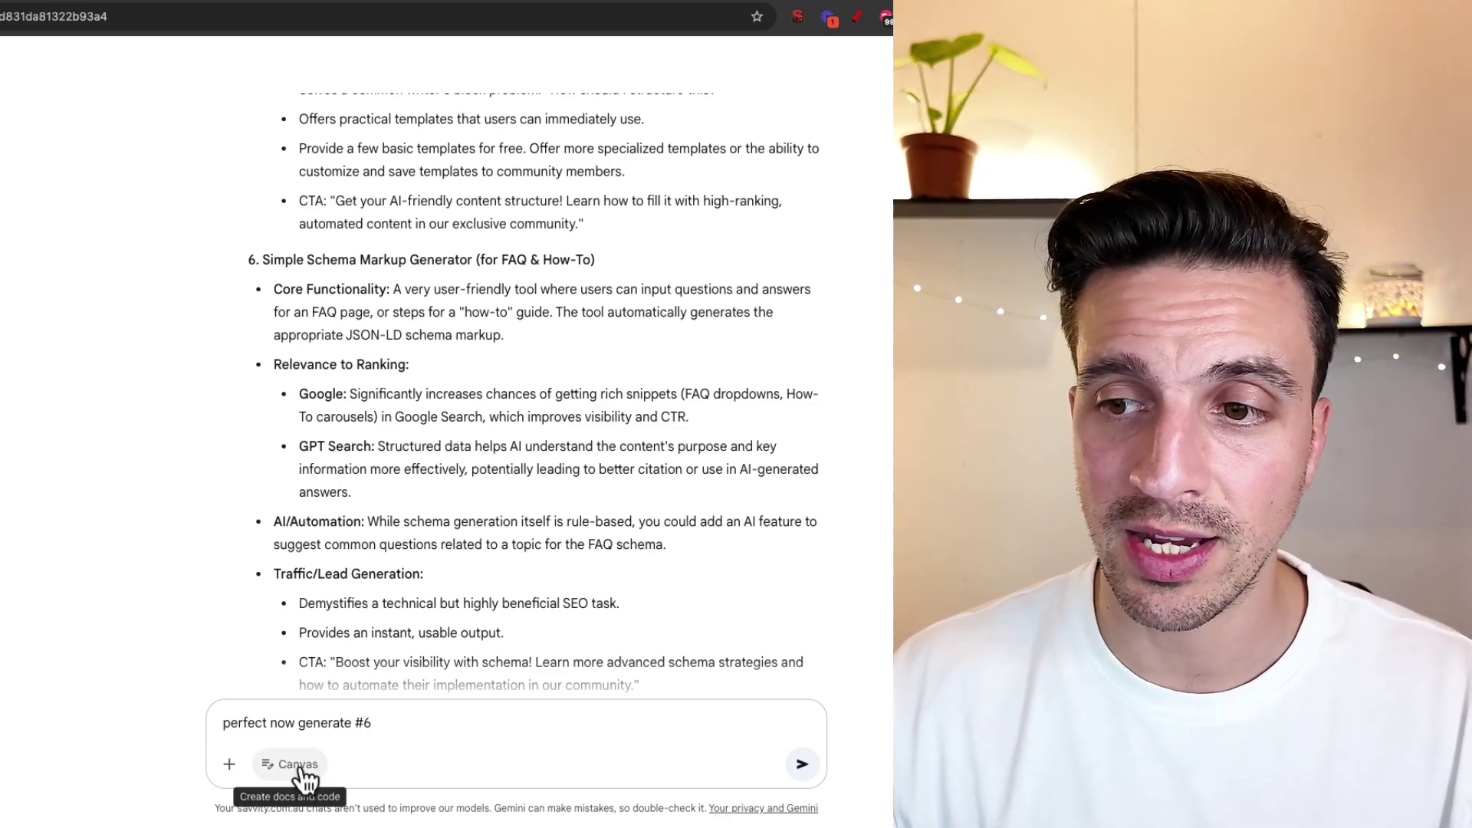
left_click(802, 764)
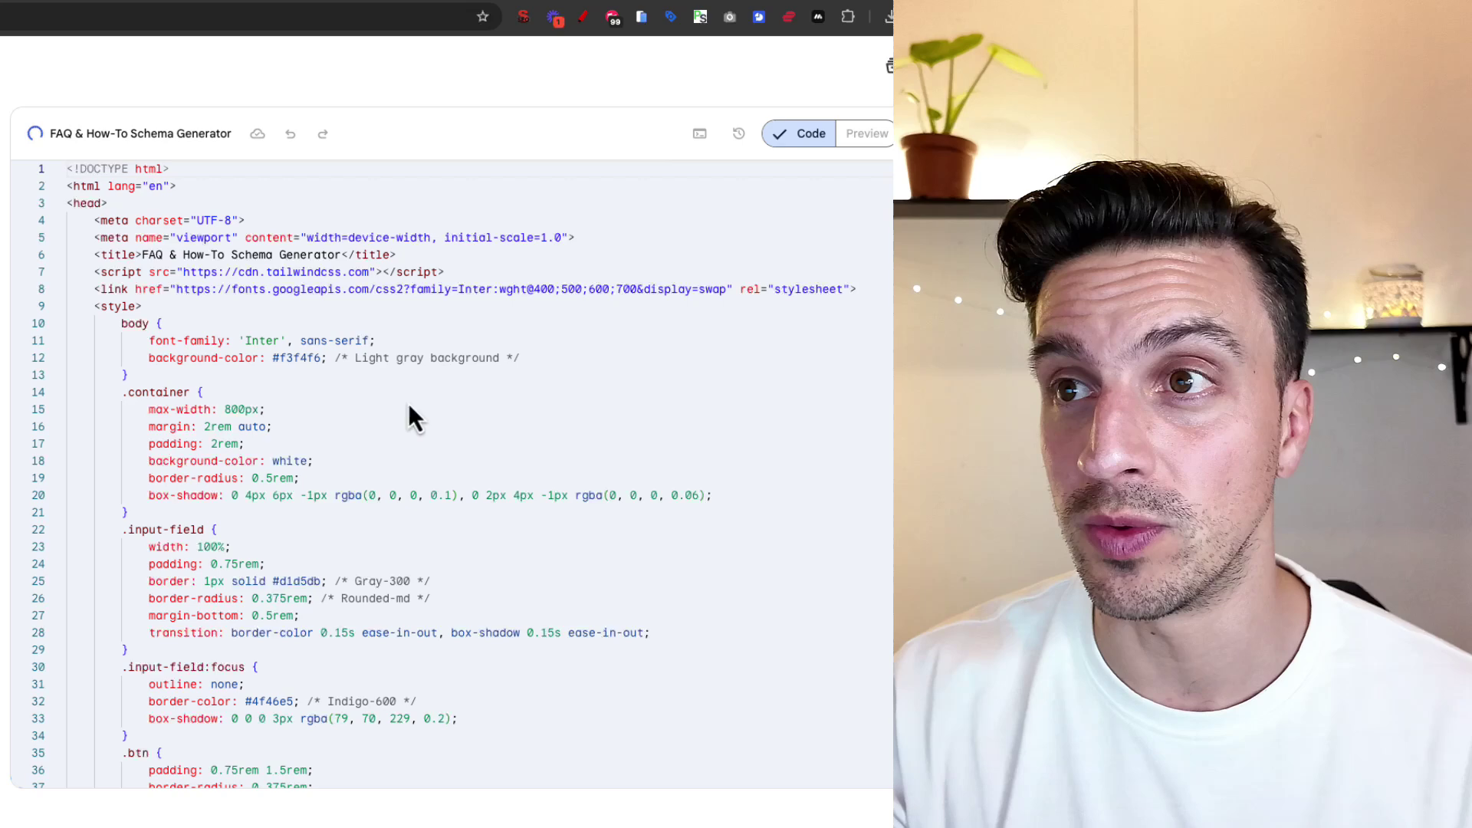
- Scroll through the Simple Schema Markup Generator preview and back to the top
scroll(391, 319, "down", 5)
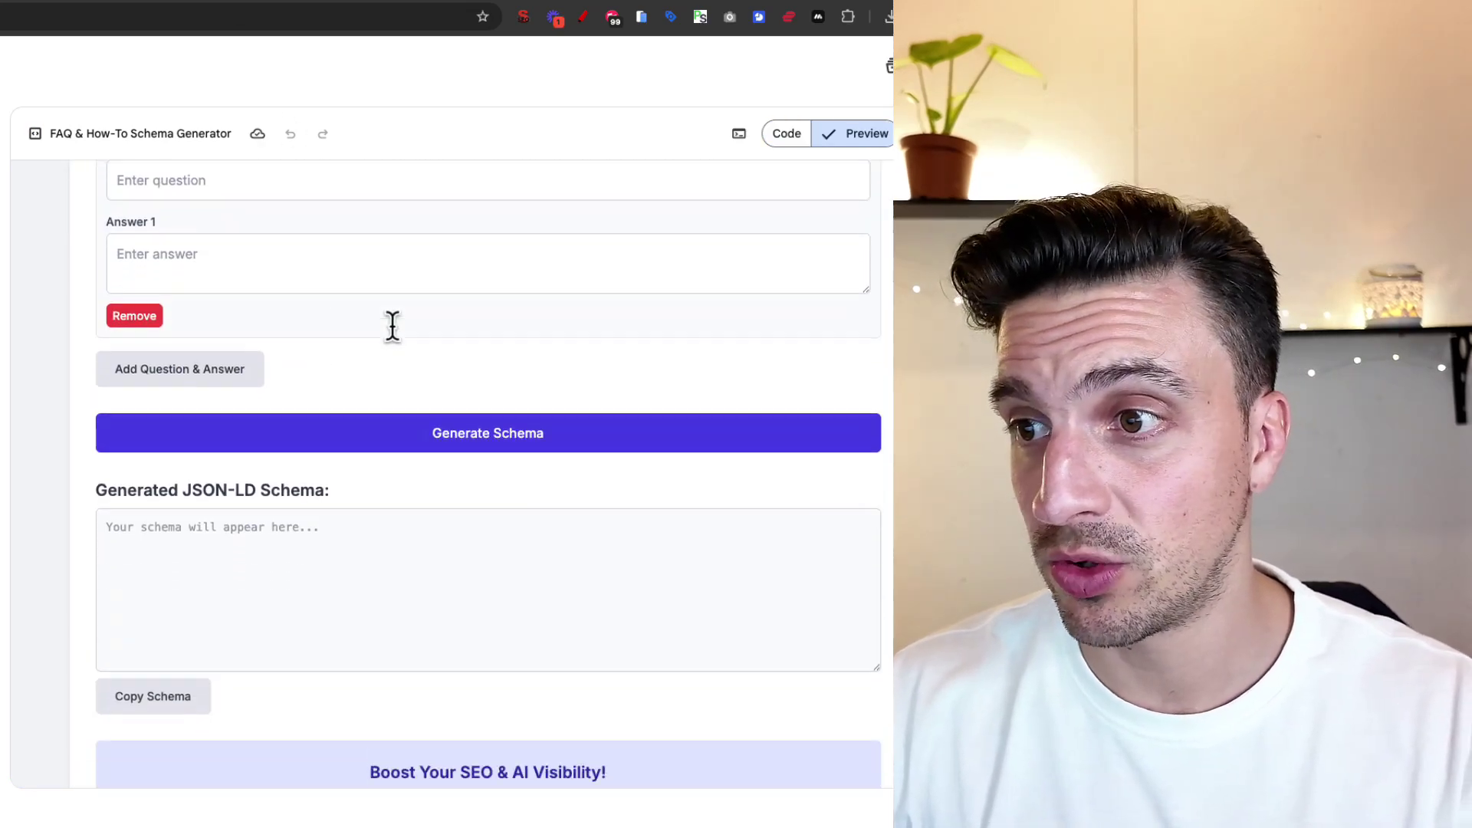
scroll(399, 337, "down", 1)
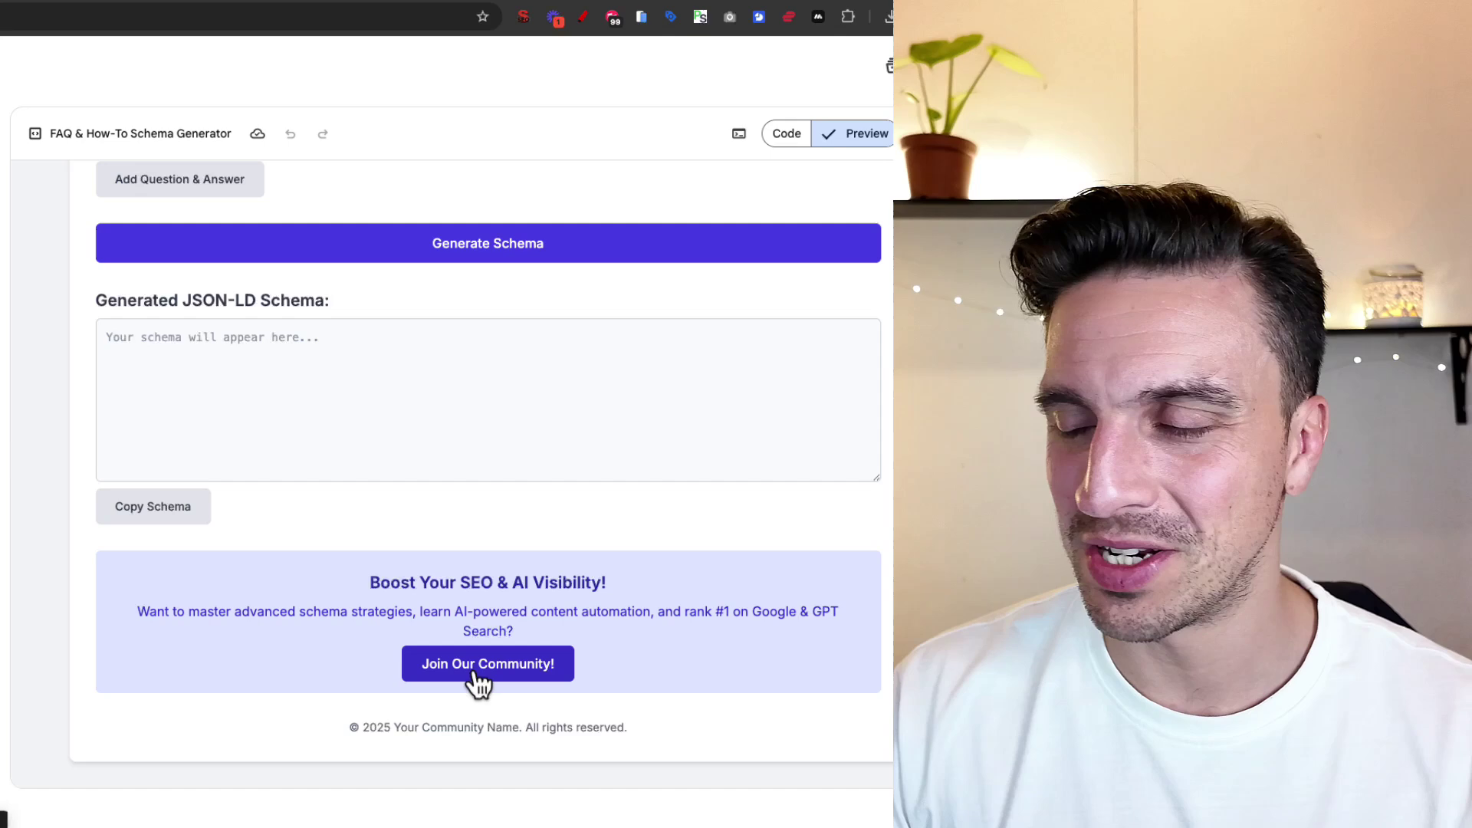
scroll(343, 531, "up", 6)
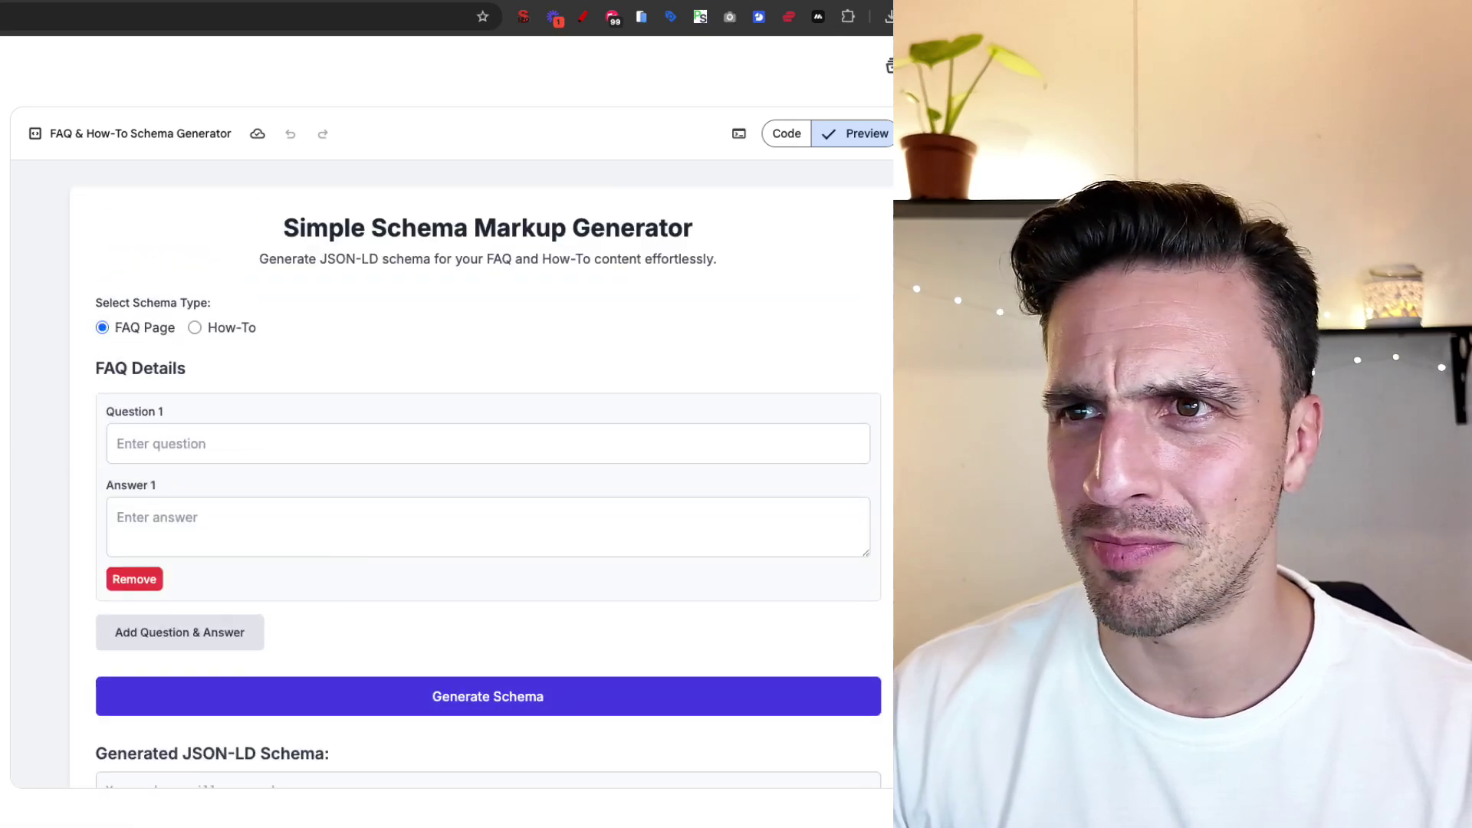
scroll(422, 438, "down", 6)
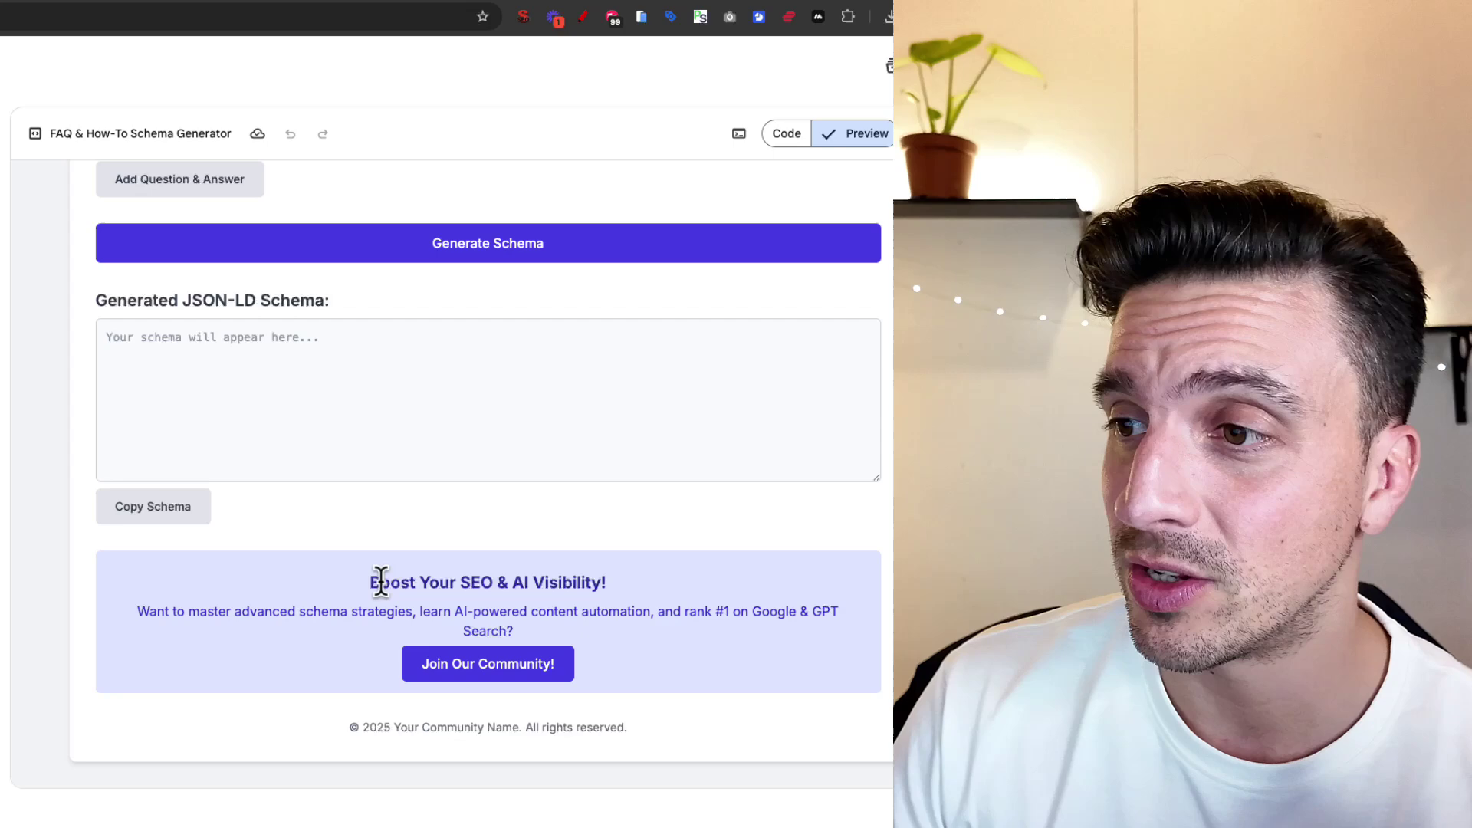
scroll(414, 652, "up", 6)
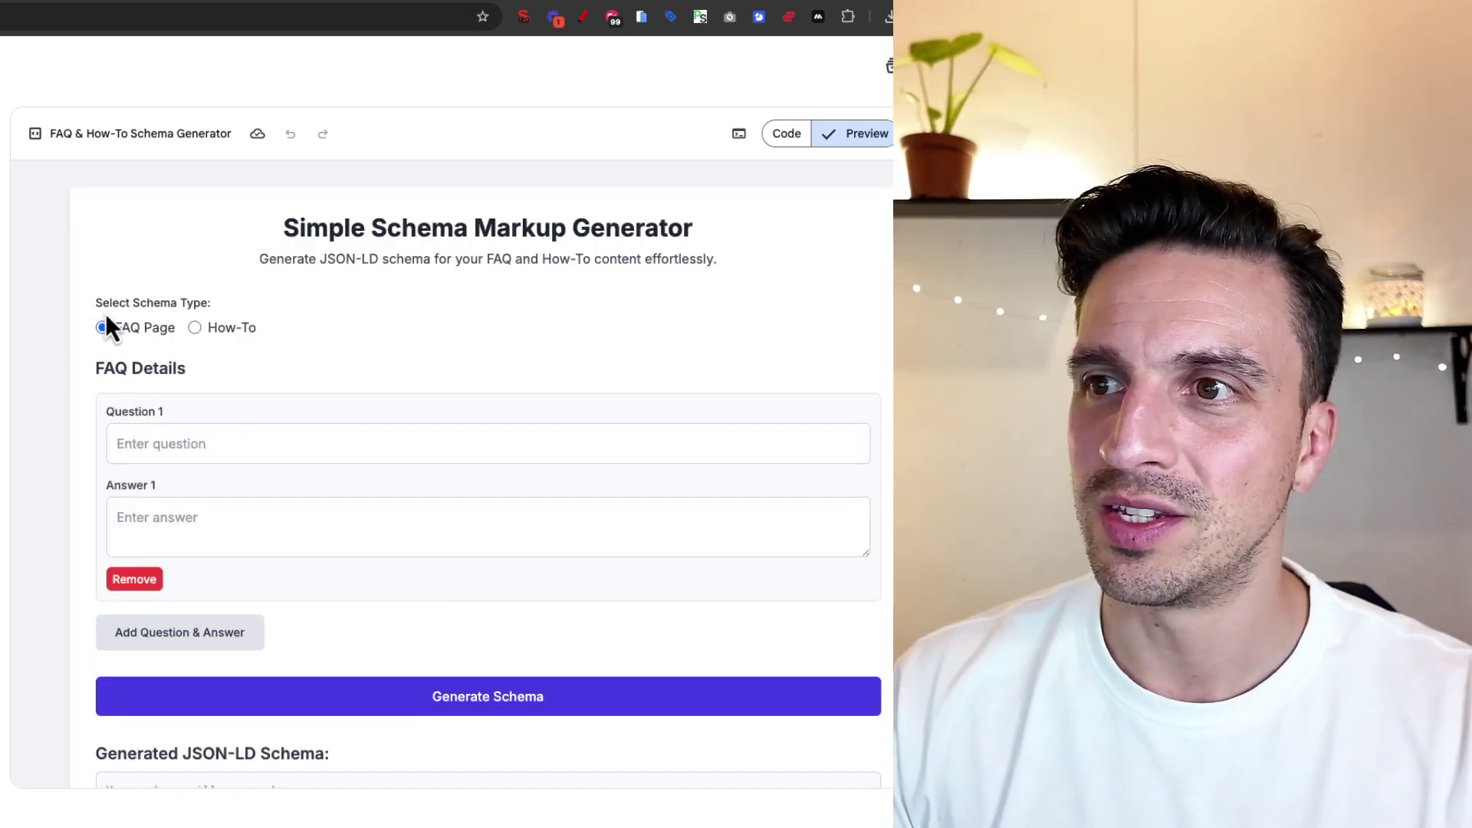
- Dictate 'How to rank on Google using AI?' as Question 1 and its answer
left_click(173, 453)
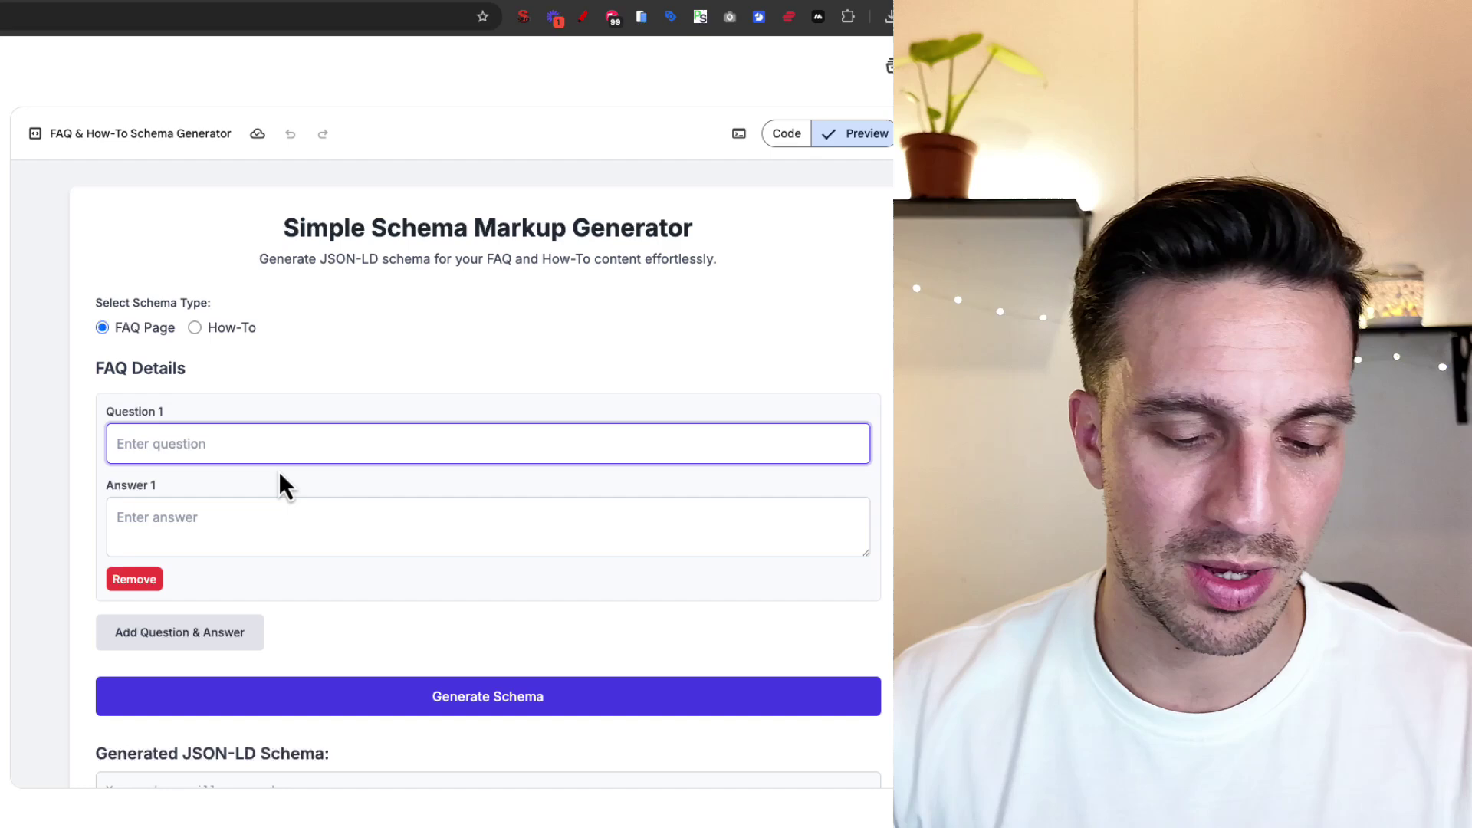
key("alt+space")
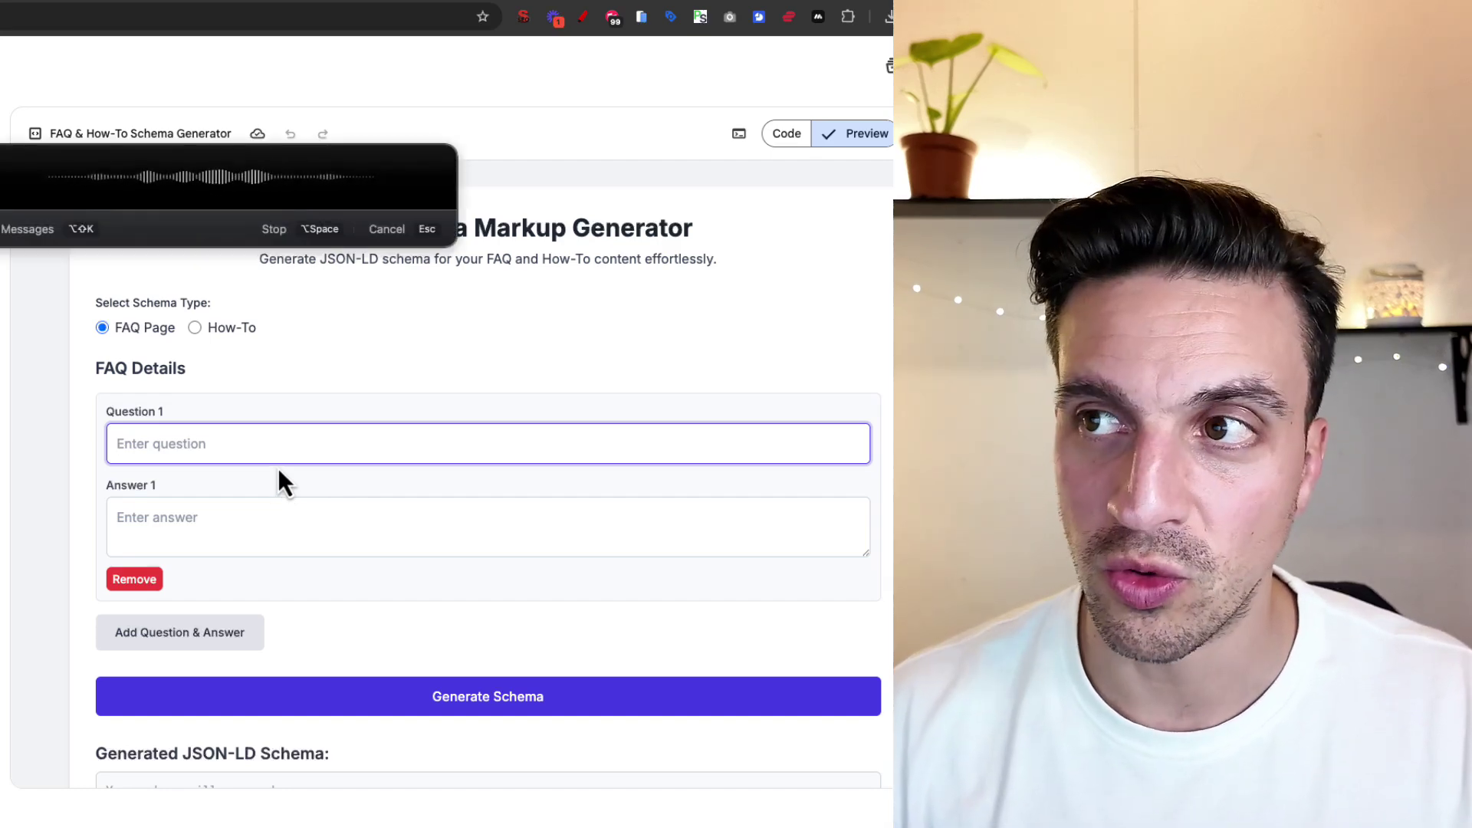
key("alt+space")
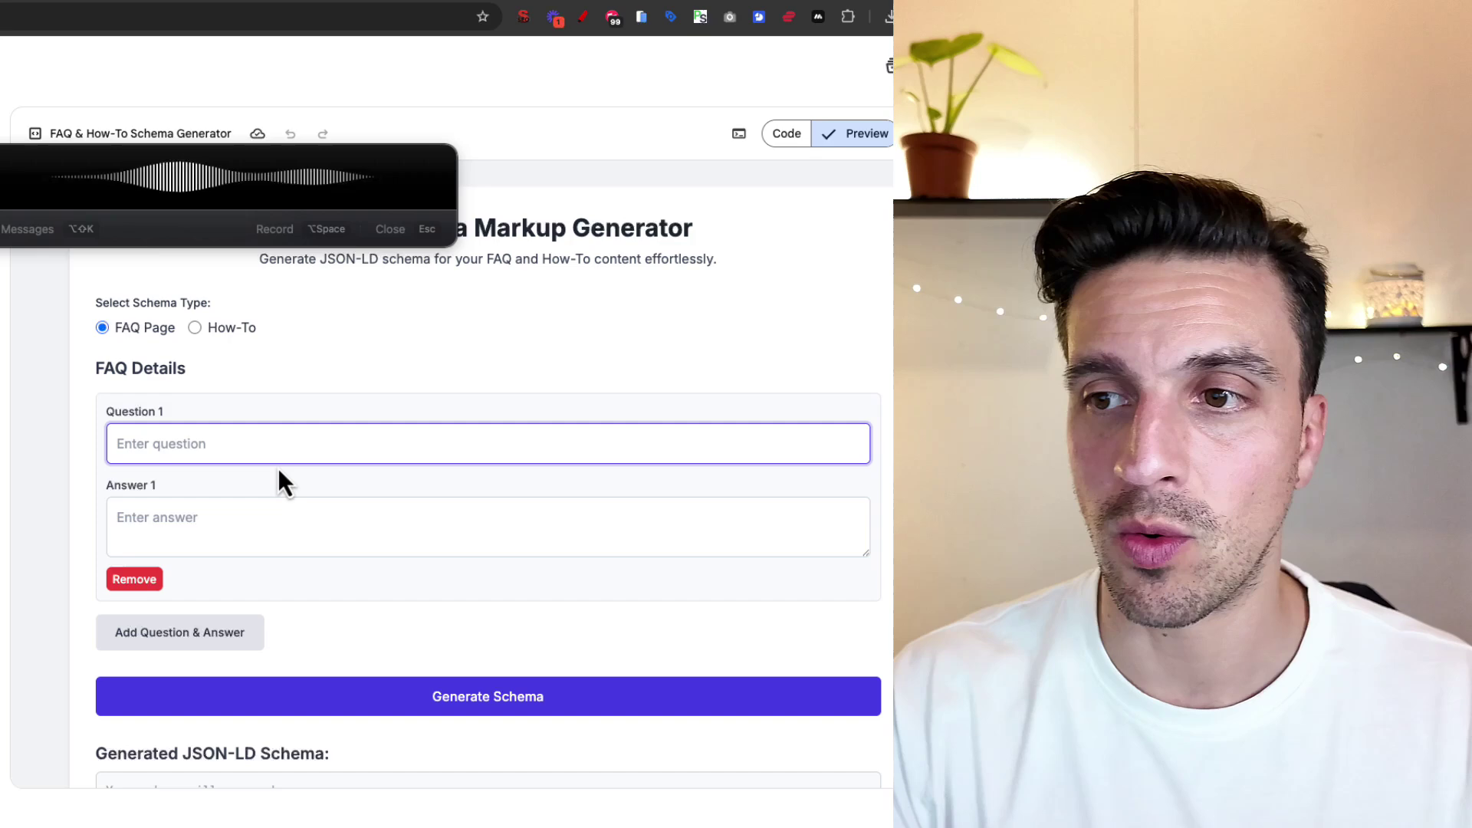
left_click(288, 514)
key("alt+space")
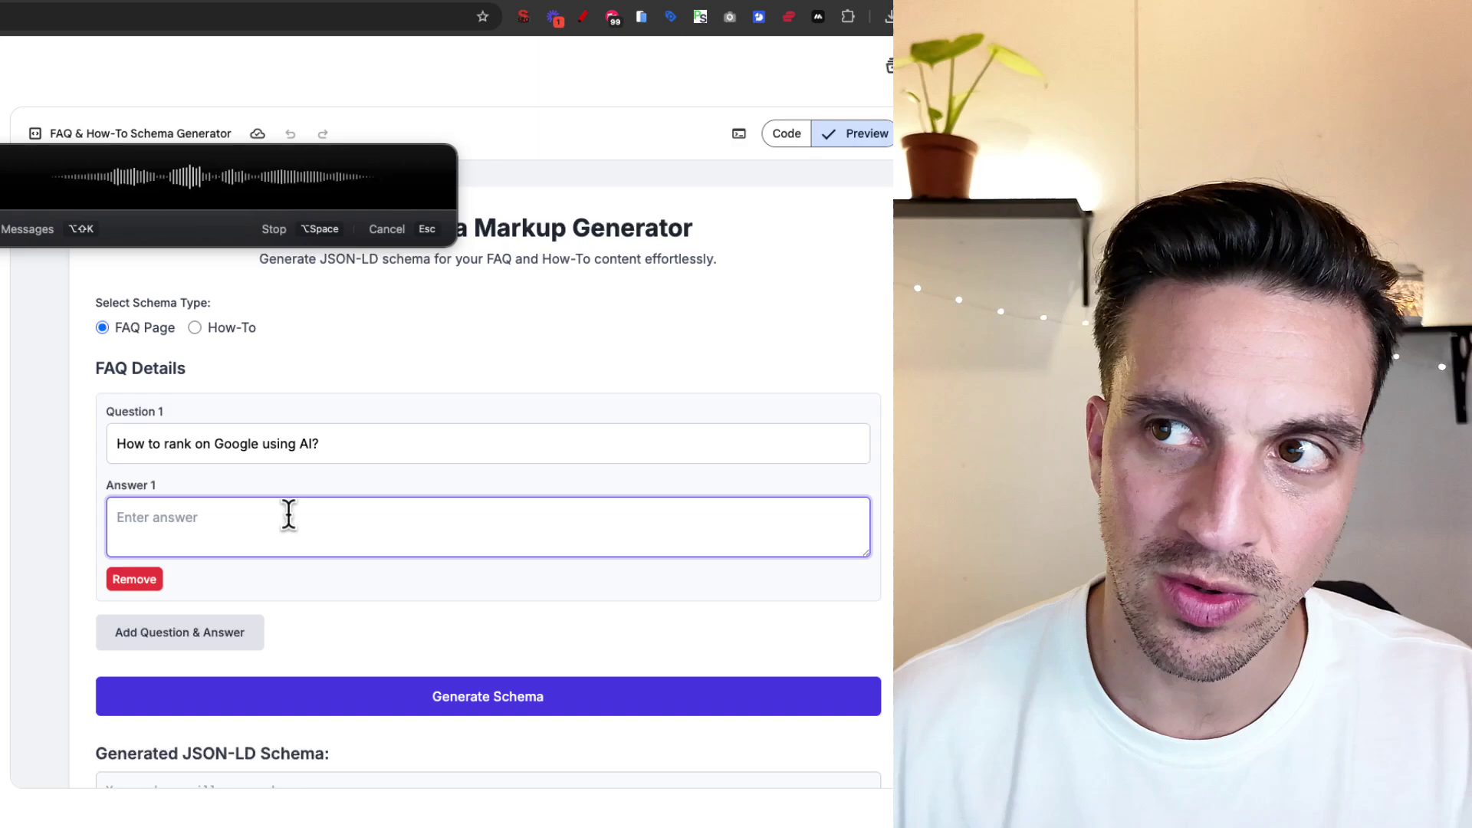
key("alt+space")
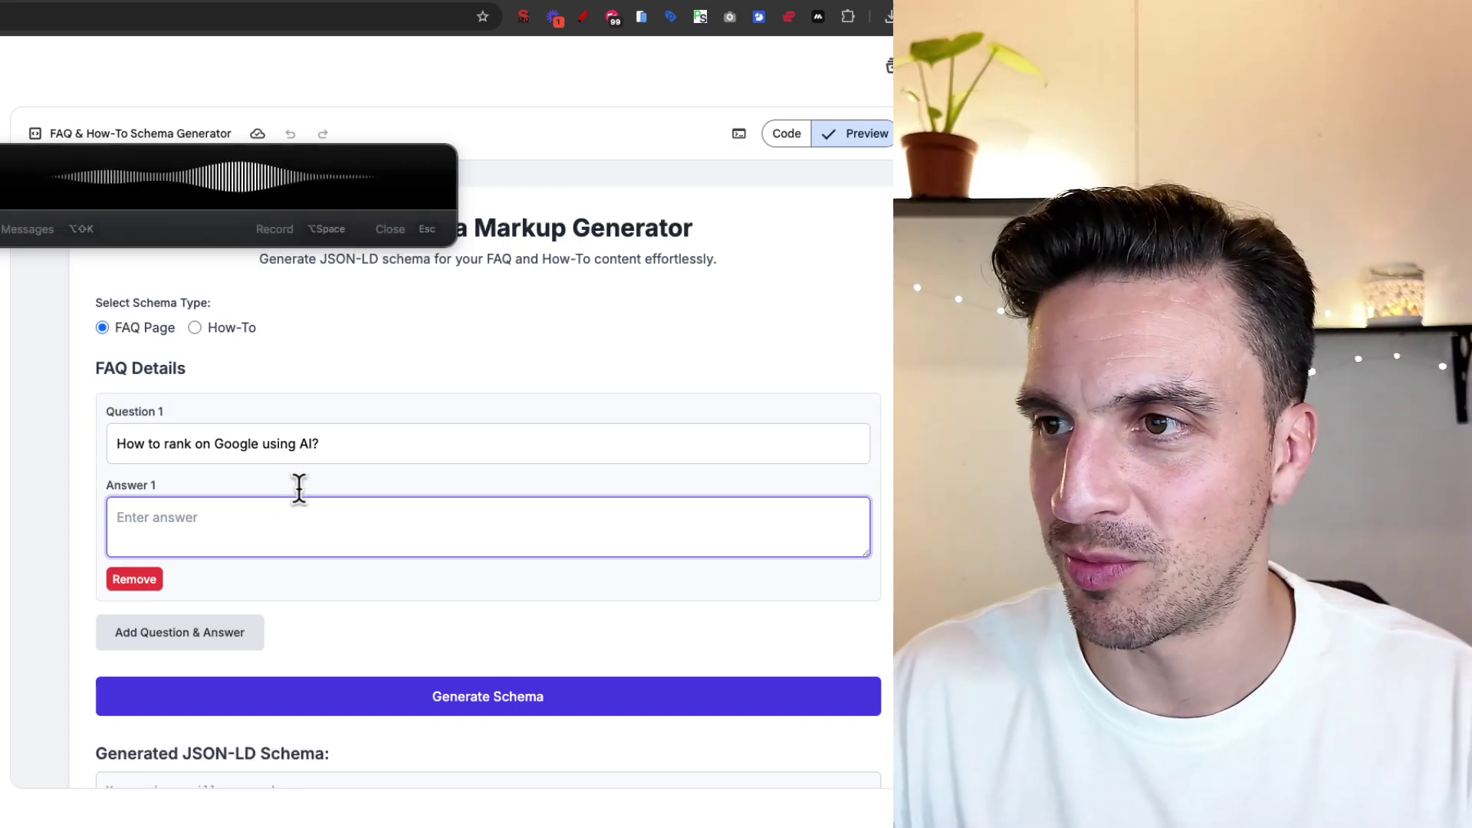
- Generate the FAQPage JSON-LD schema and select the whole JSON output
scroll(296, 467, "down", 4)
left_click(297, 424)
scroll(348, 580, "down", 3)
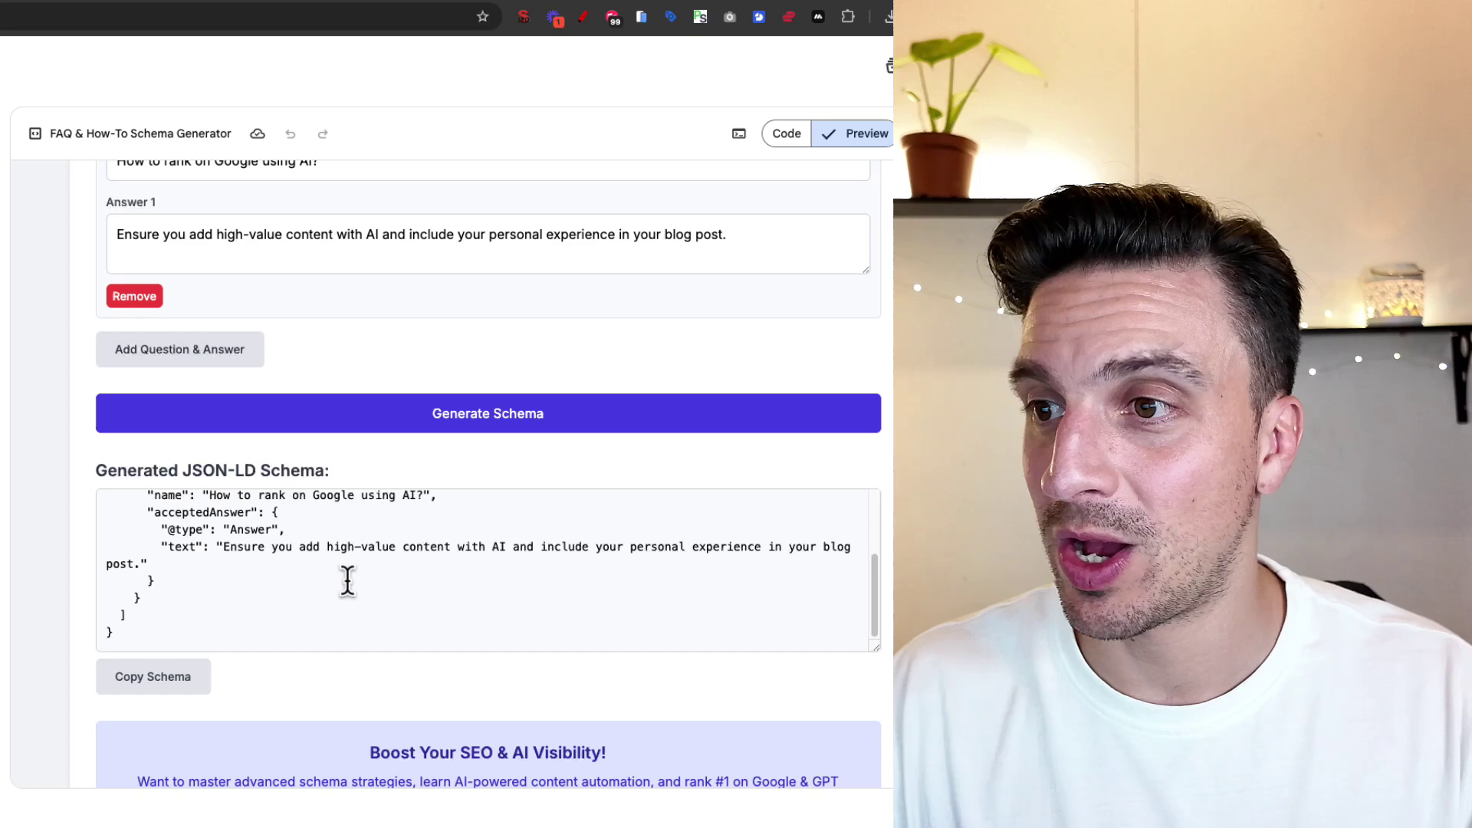
left_click_drag(228, 644, 164, 495)
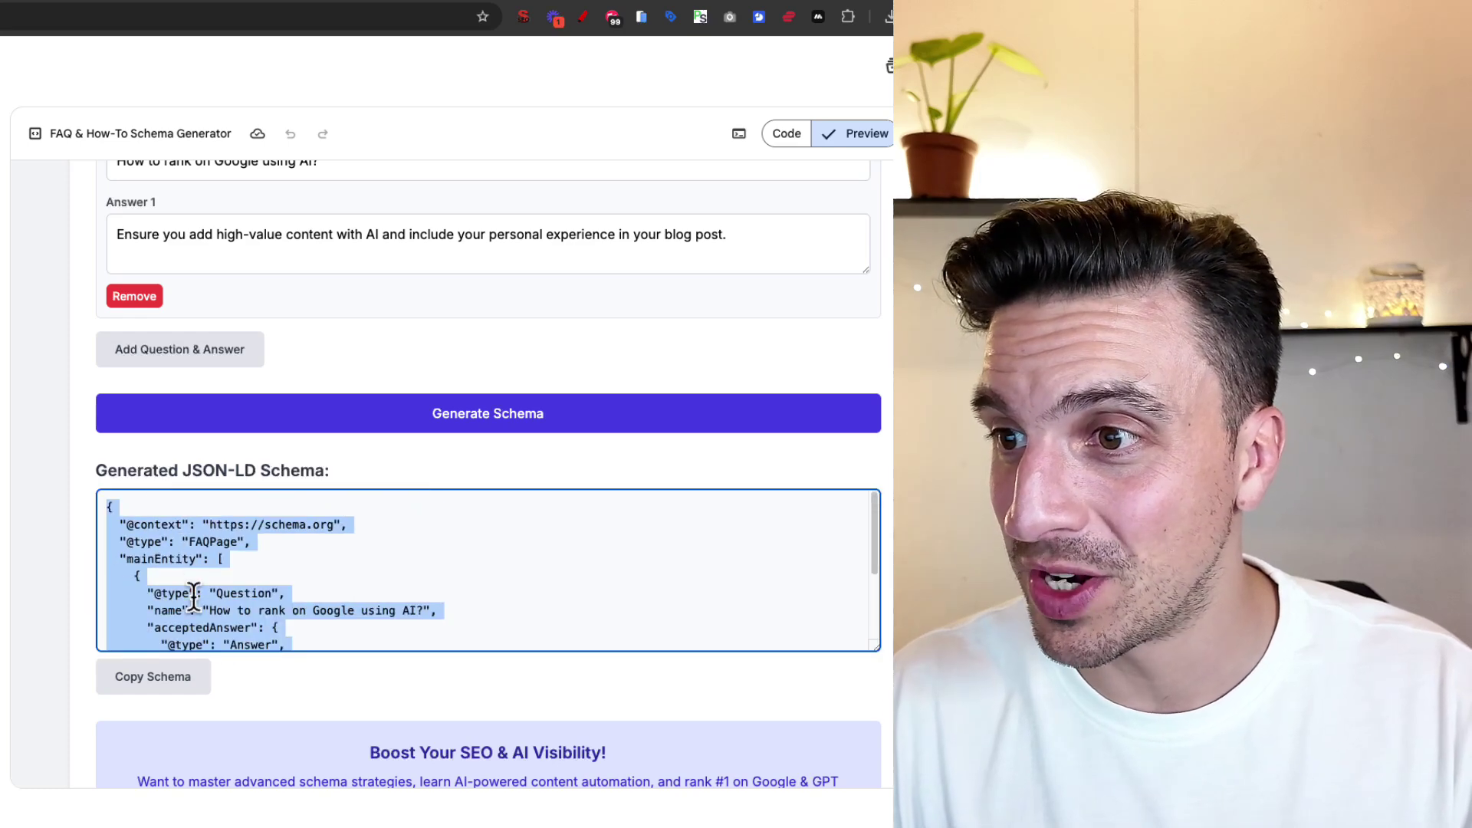
scroll(203, 602, "down", 3)
scroll(206, 606, "up", 3)
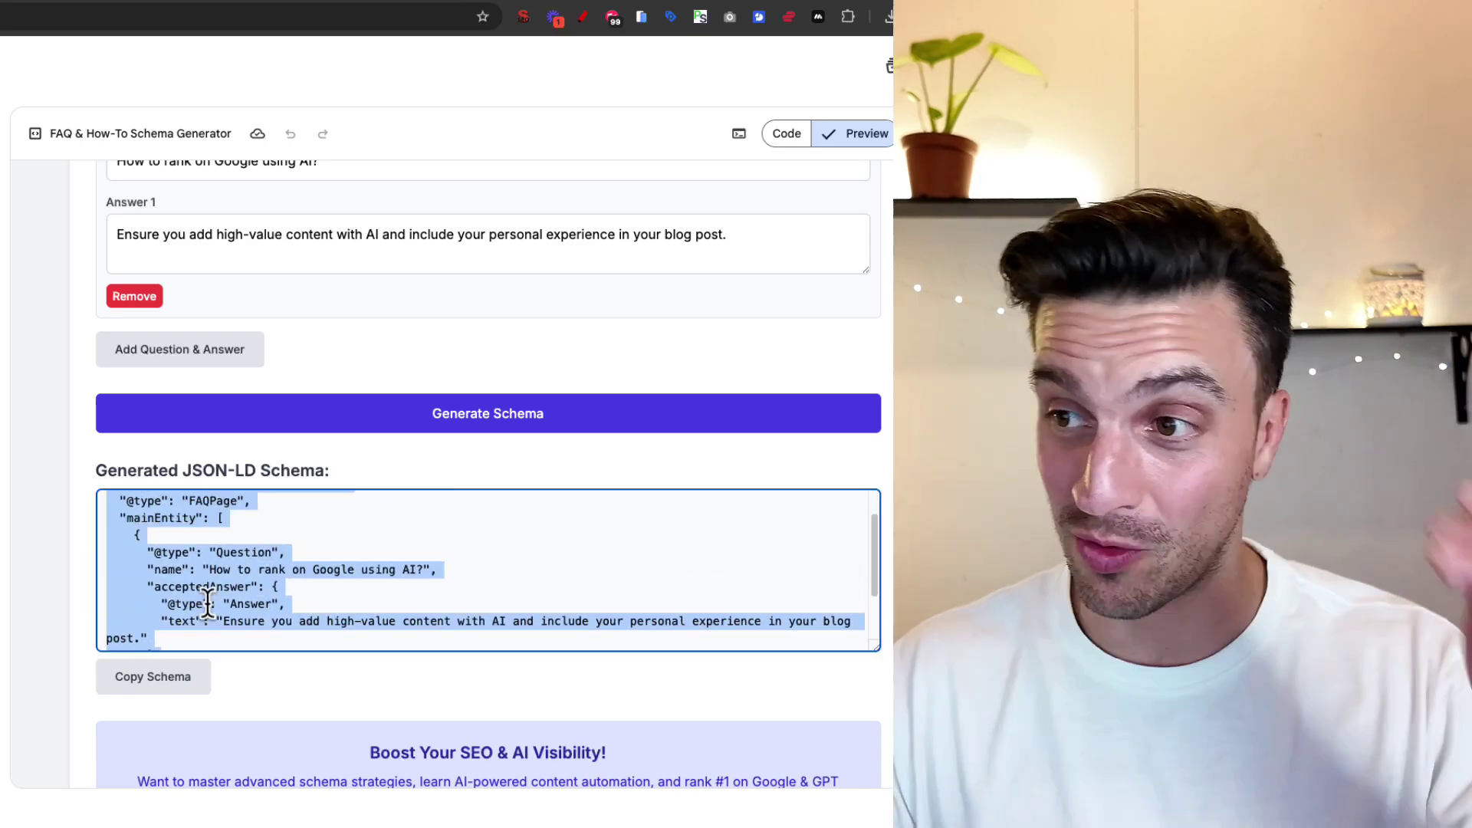
scroll(207, 605, "down", 3)
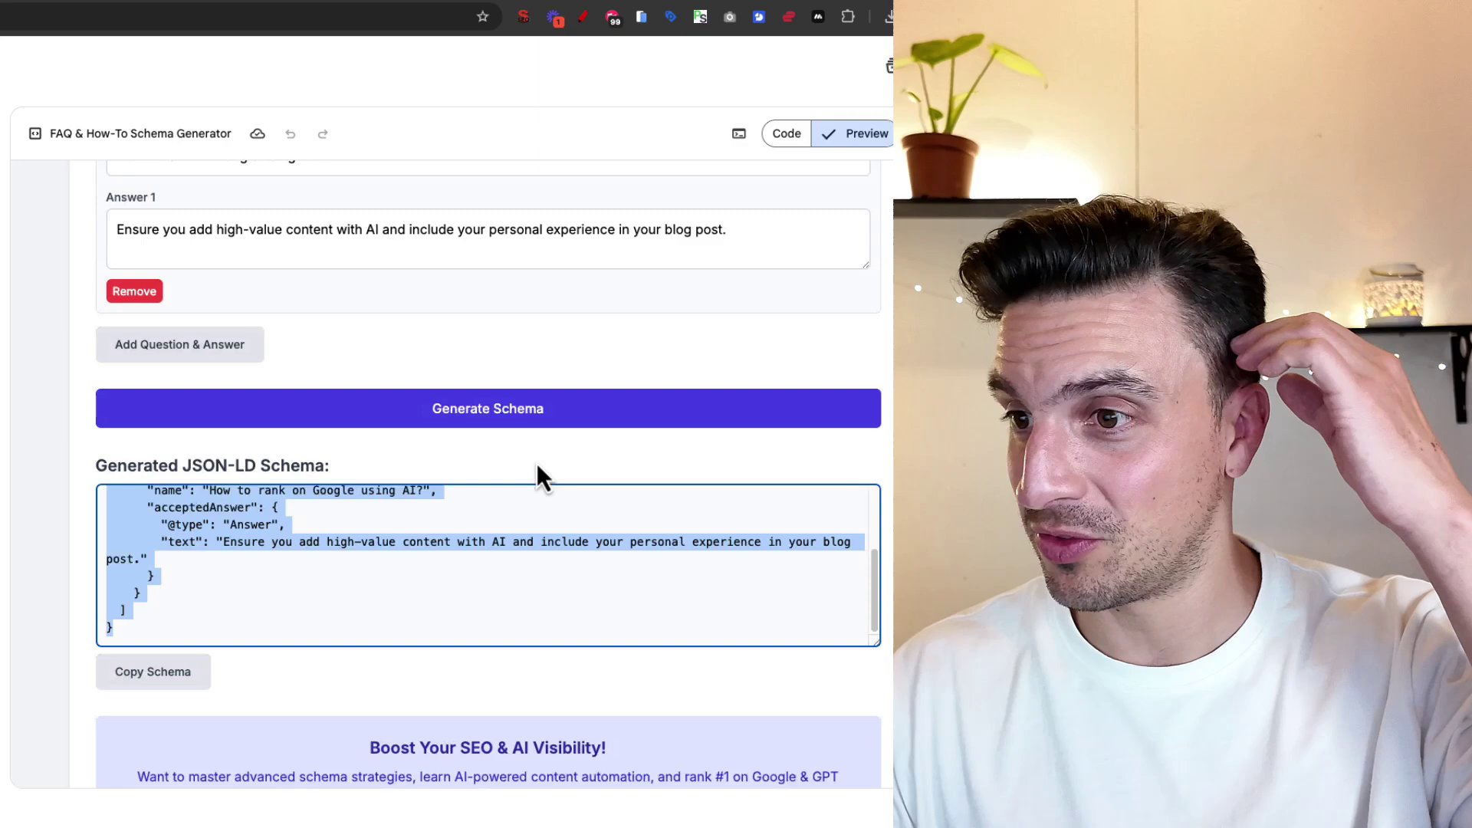
scroll(536, 463, "down", 2)
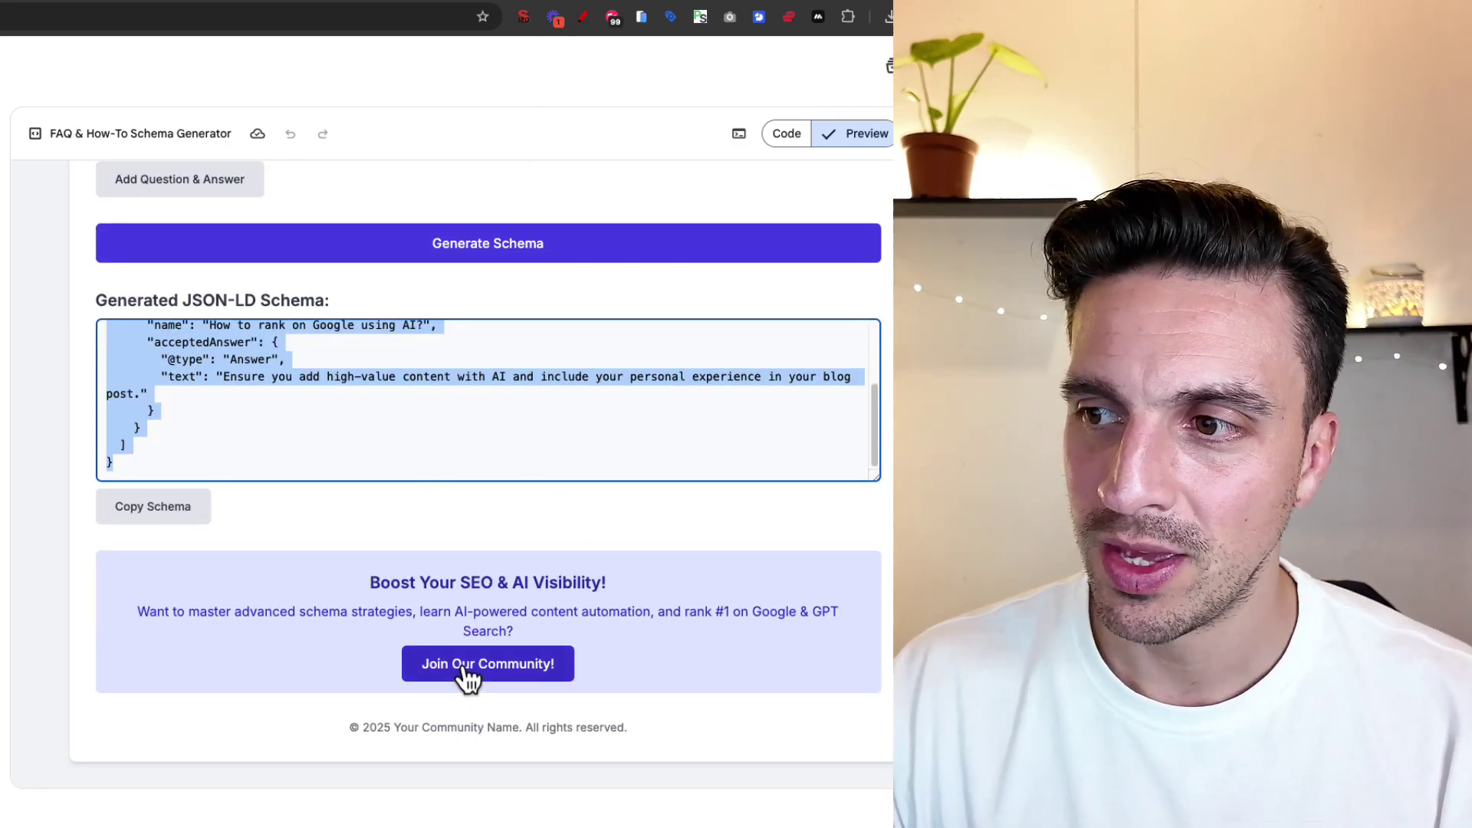
- Test the Join Our Community button, then bring up the Prompt Manager extension
left_click(472, 674)
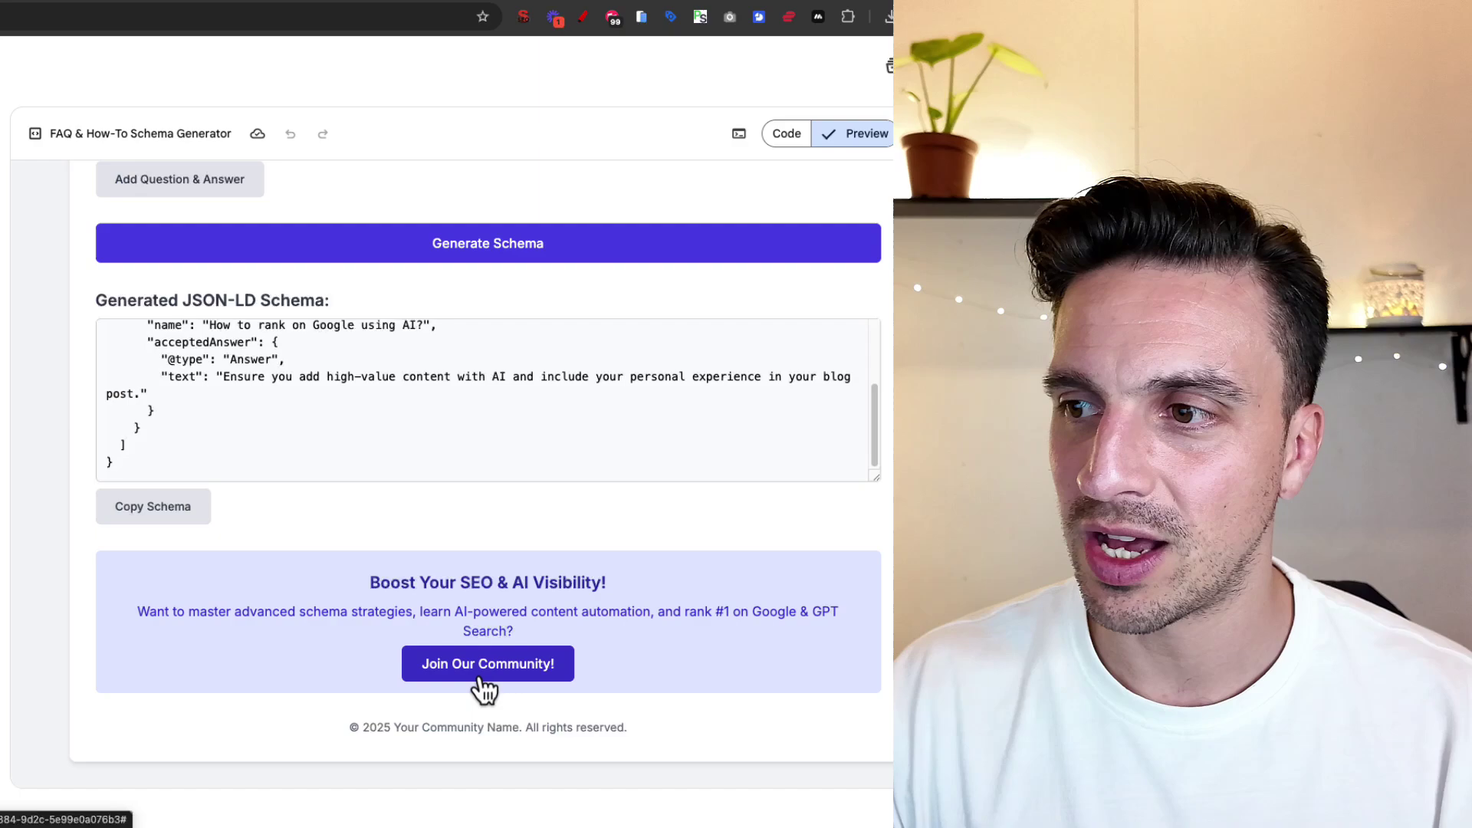
scroll(483, 679, "down", 10)
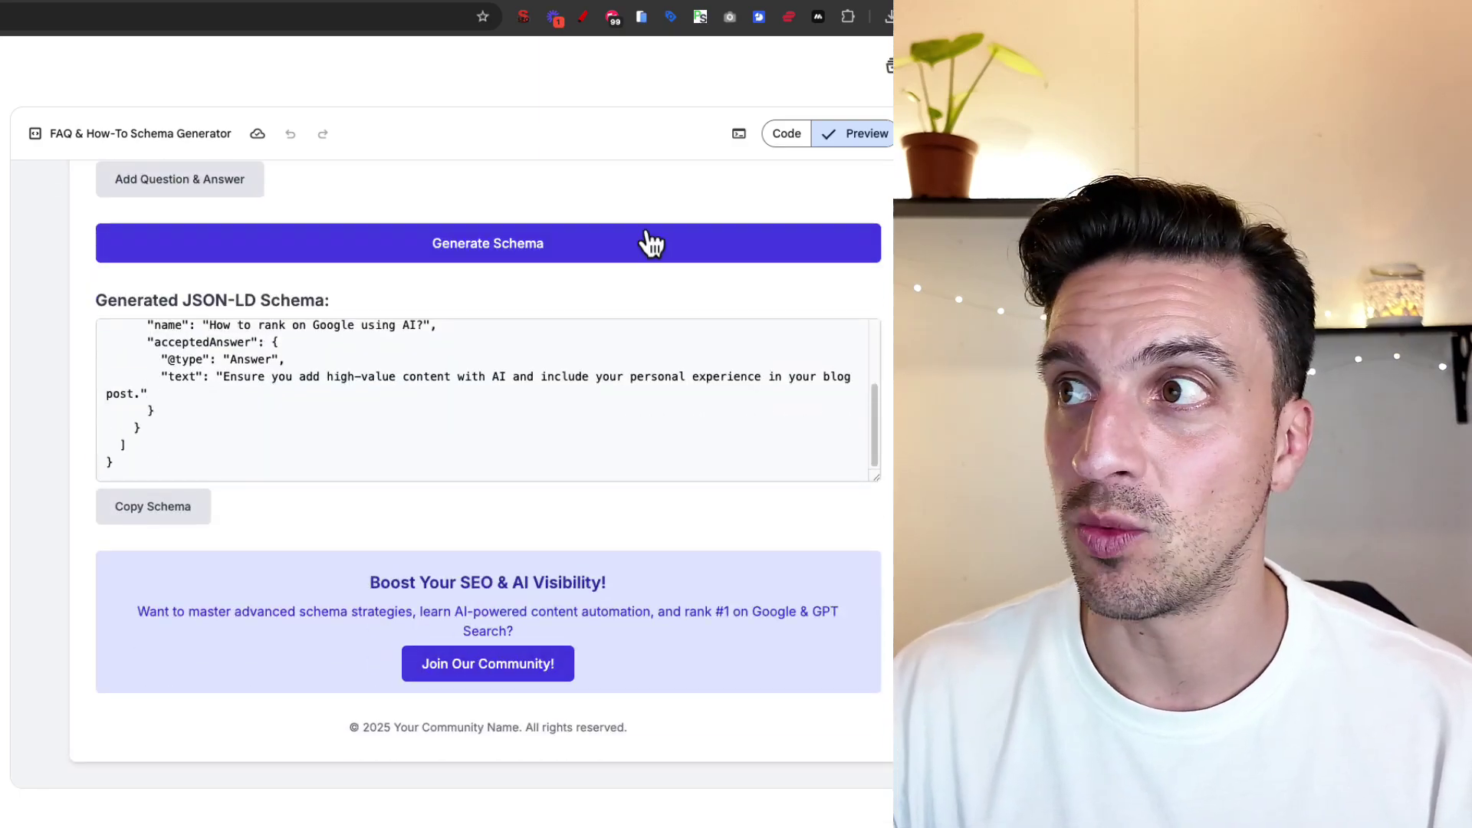
left_click(698, 25)
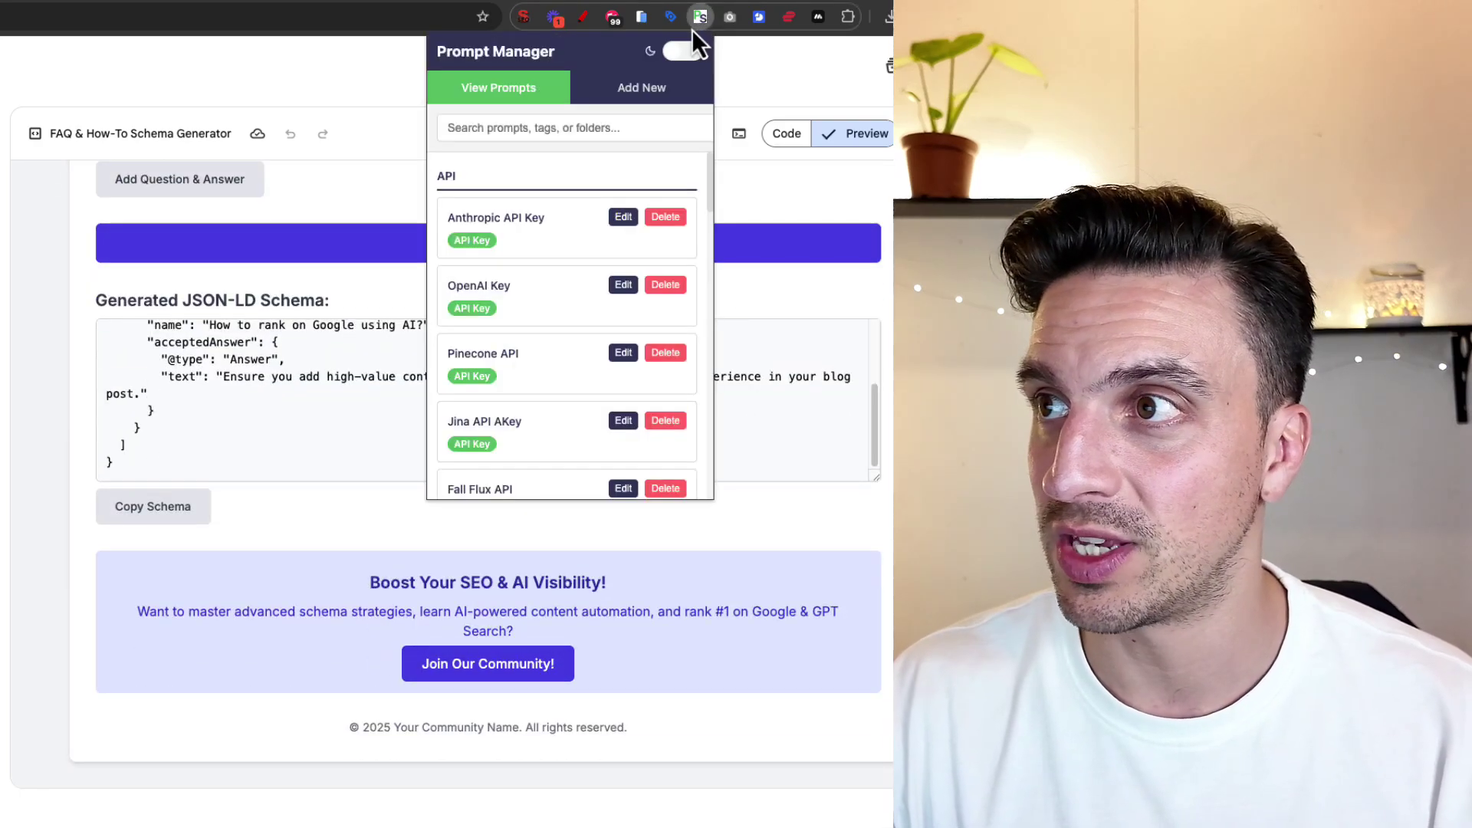
- Insert the AI Ranking Premium community URL and dictate linking the Join button with a 7-day trial
scroll(606, 322, "down", 5)
scroll(606, 325, "down", 5)
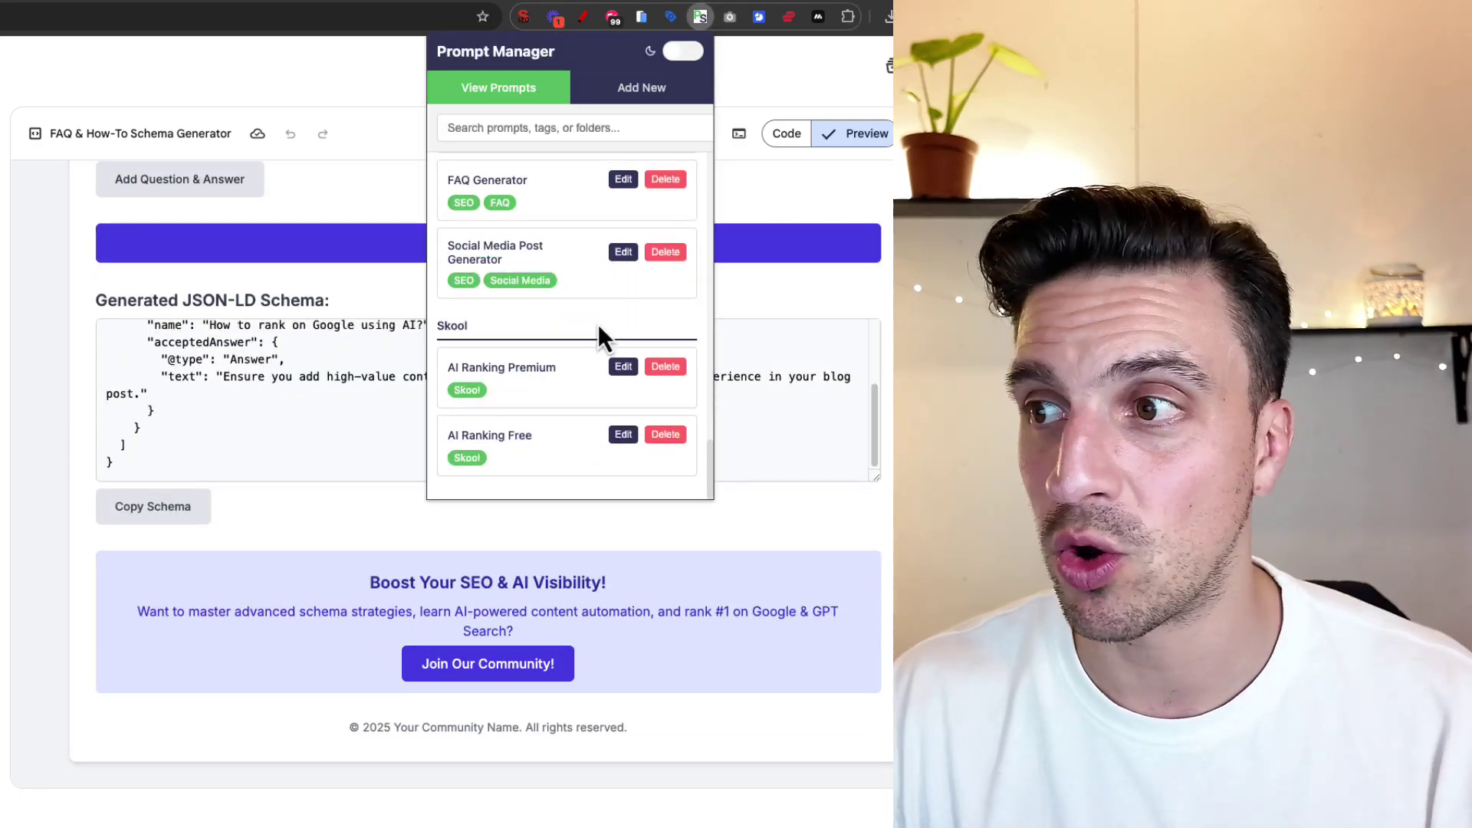
left_click(552, 393)
left_click(334, 700)
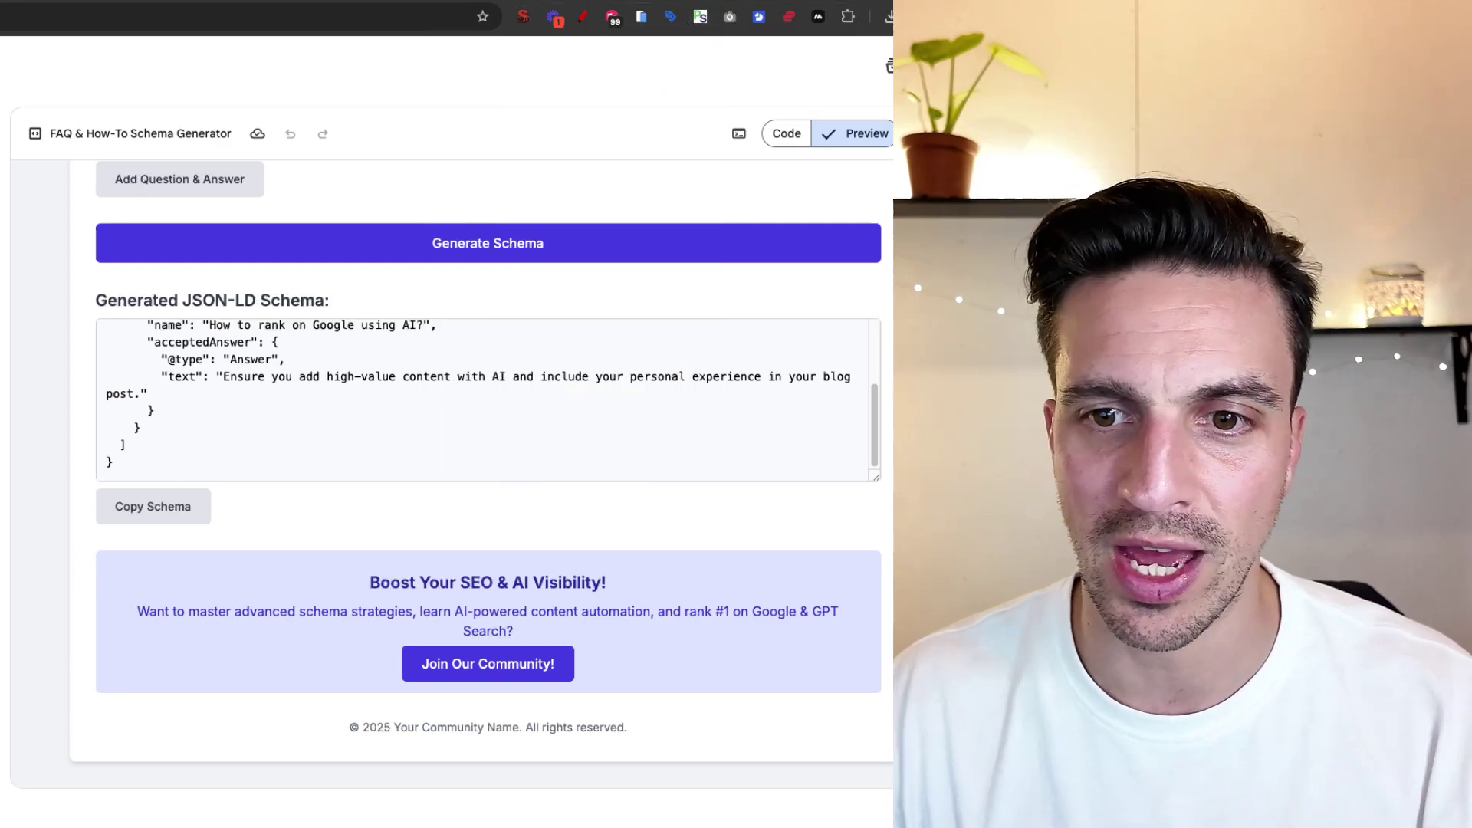
type("https://www.skool.com/ai-ranking")
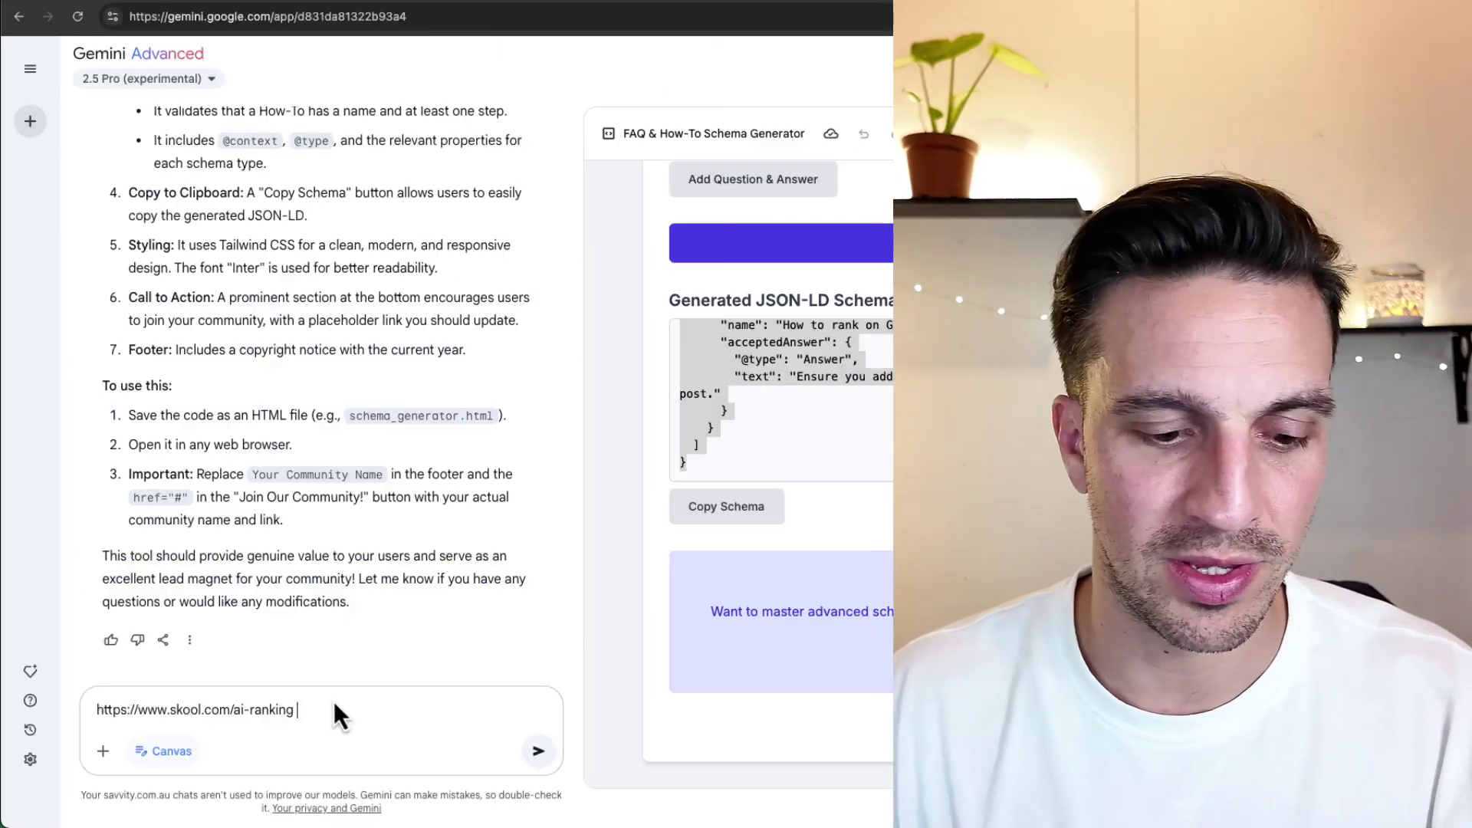
key("alt+space")
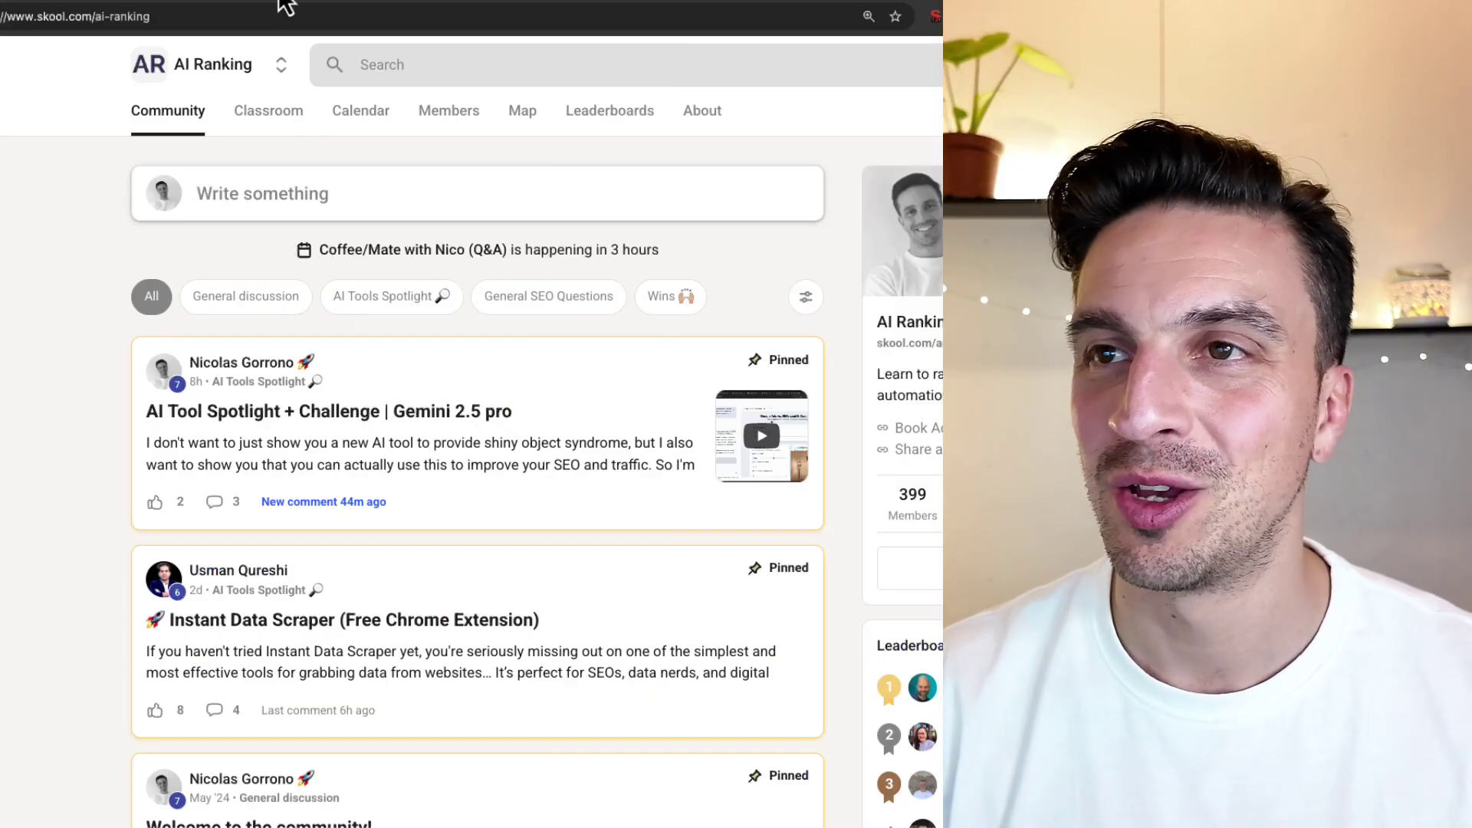
- Show the generator's Code view and scroll down to the closing html tag
left_click(289, 11)
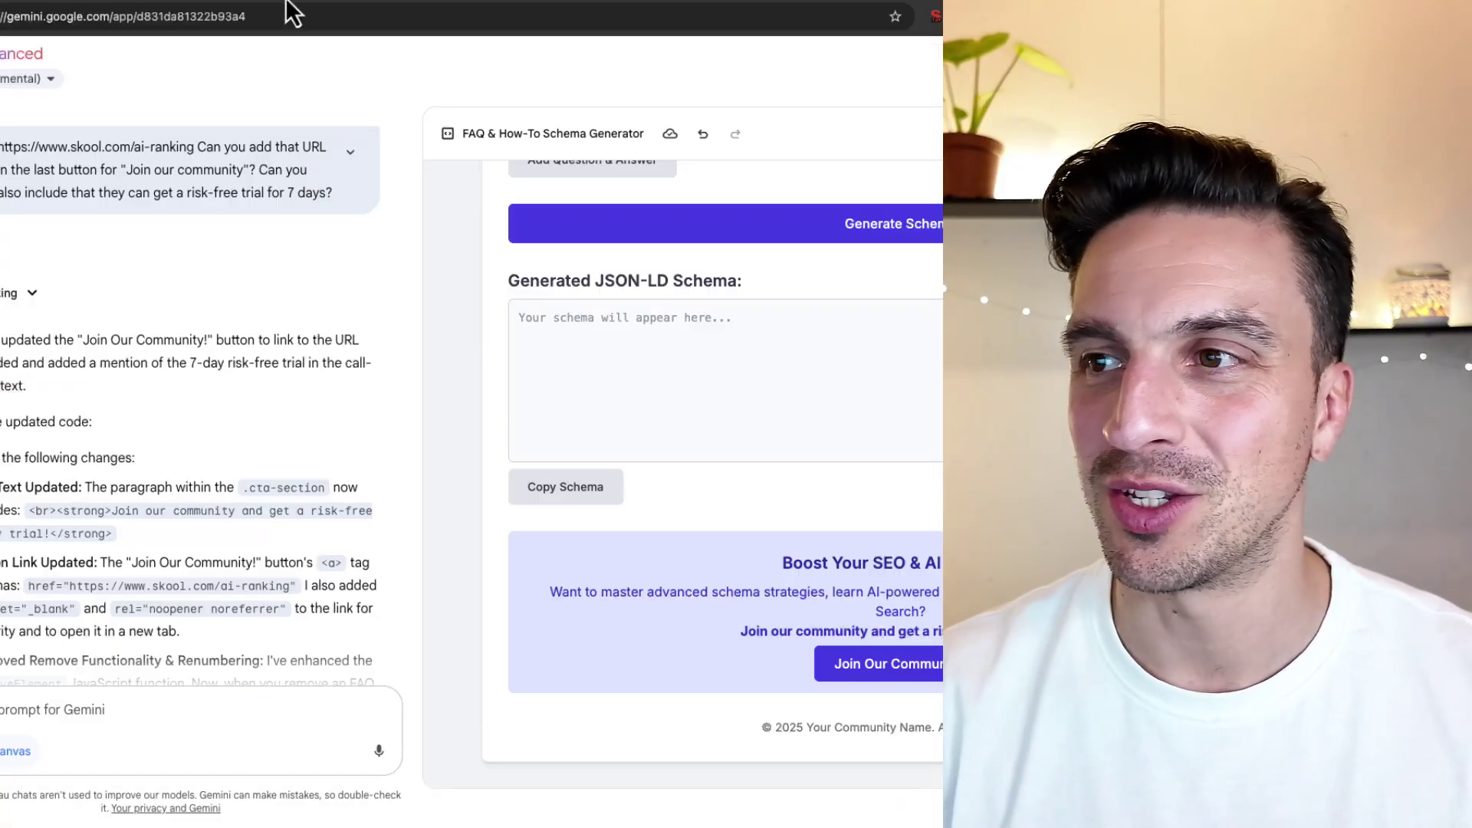
scroll(818, 394, "up", 10)
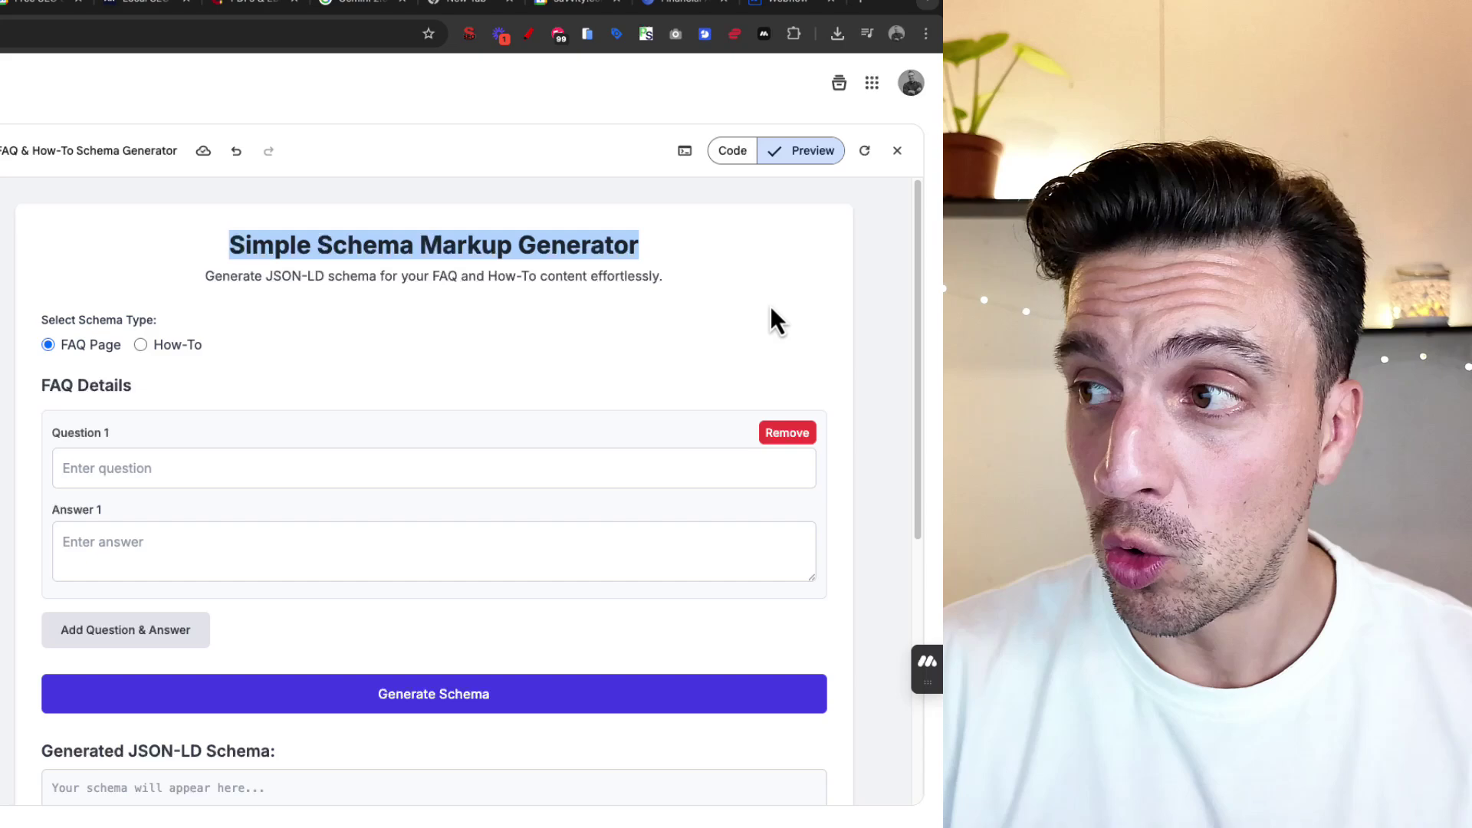
left_click(730, 153)
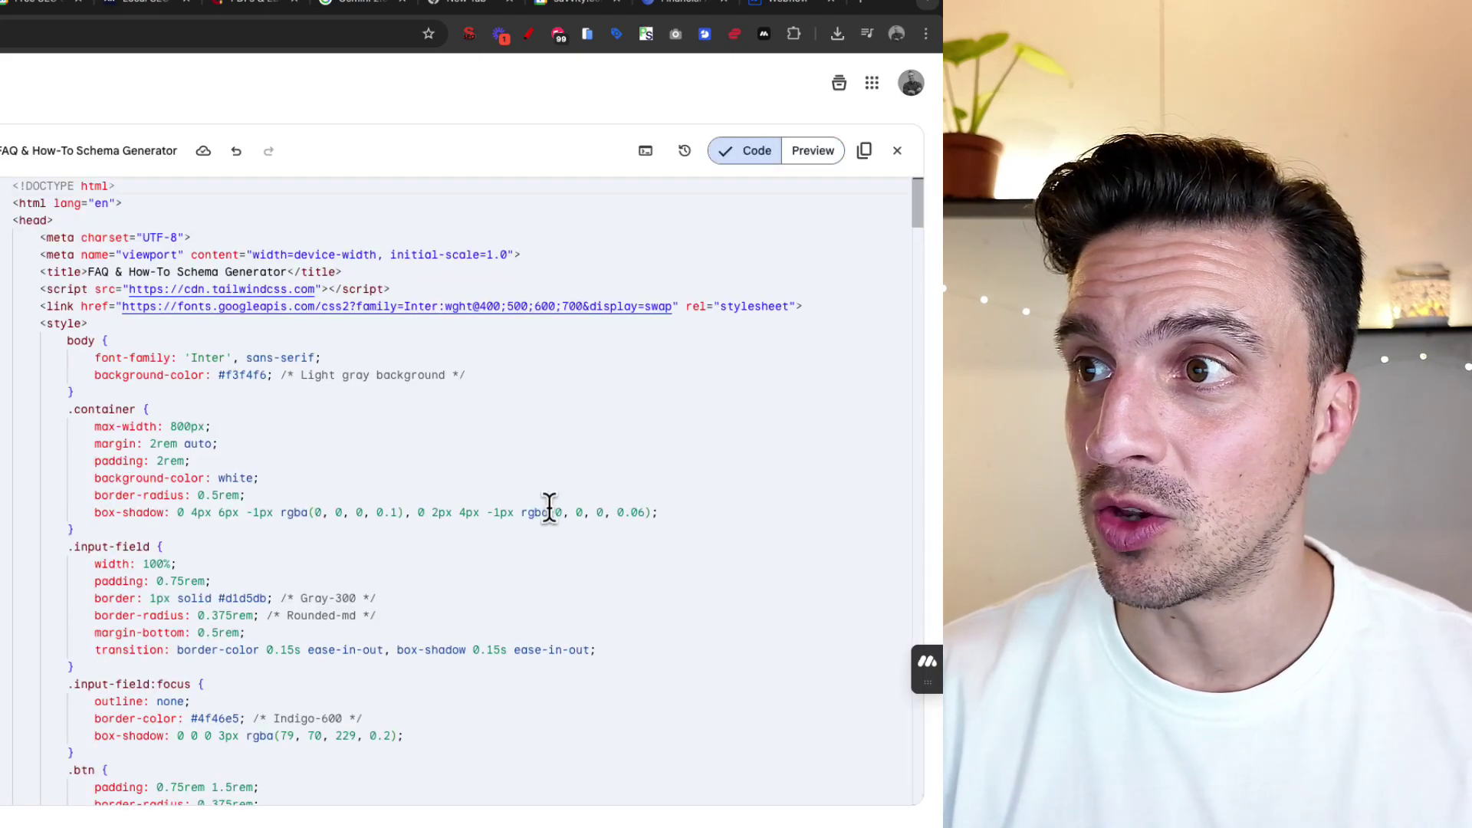
scroll(549, 509, "down", 3)
scroll(549, 509, "down", 20)
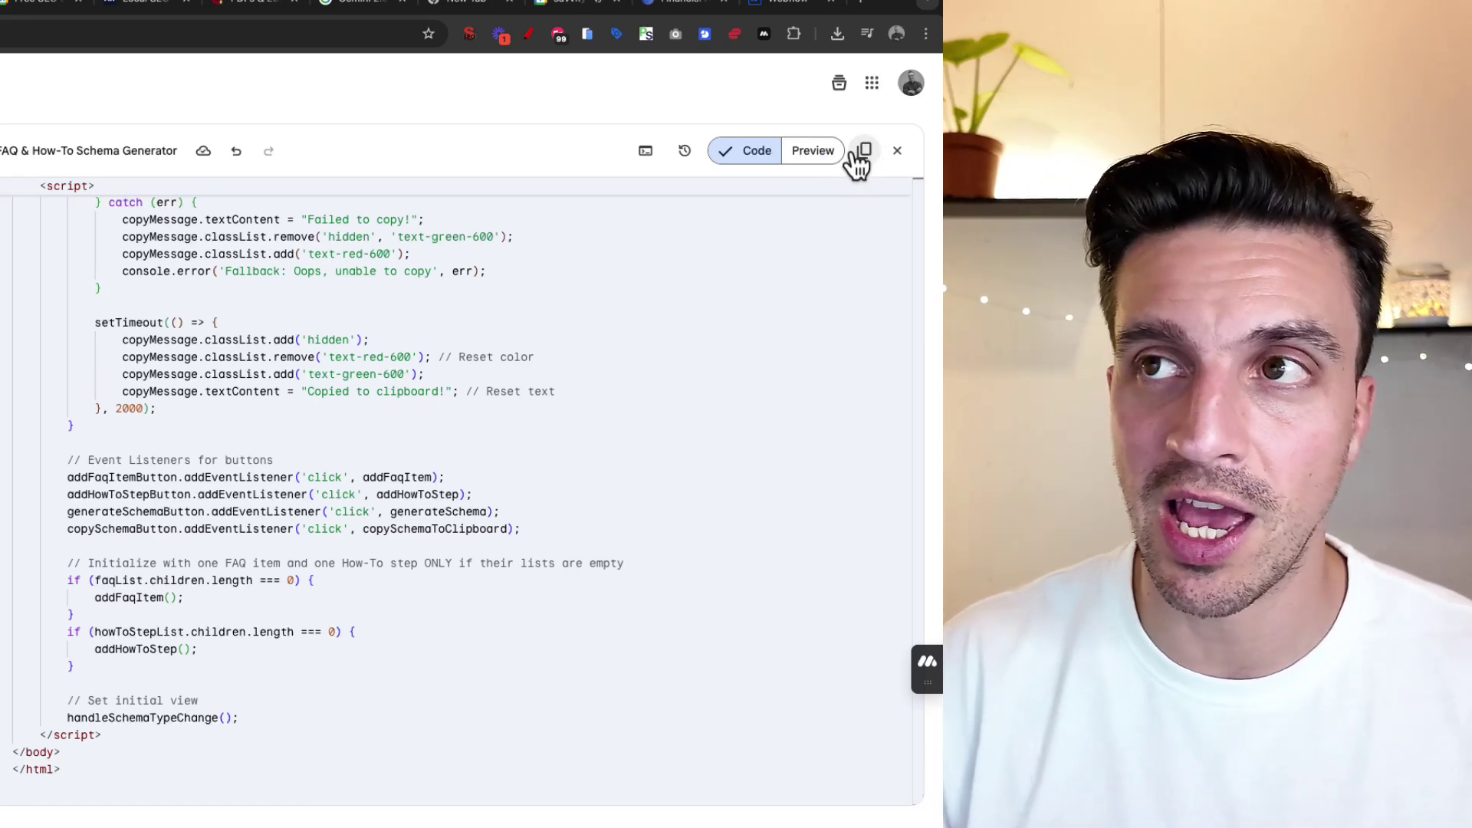
- Clear the old code from the Webflow Code Embed and paste in the new schema generator code
left_click(762, 9)
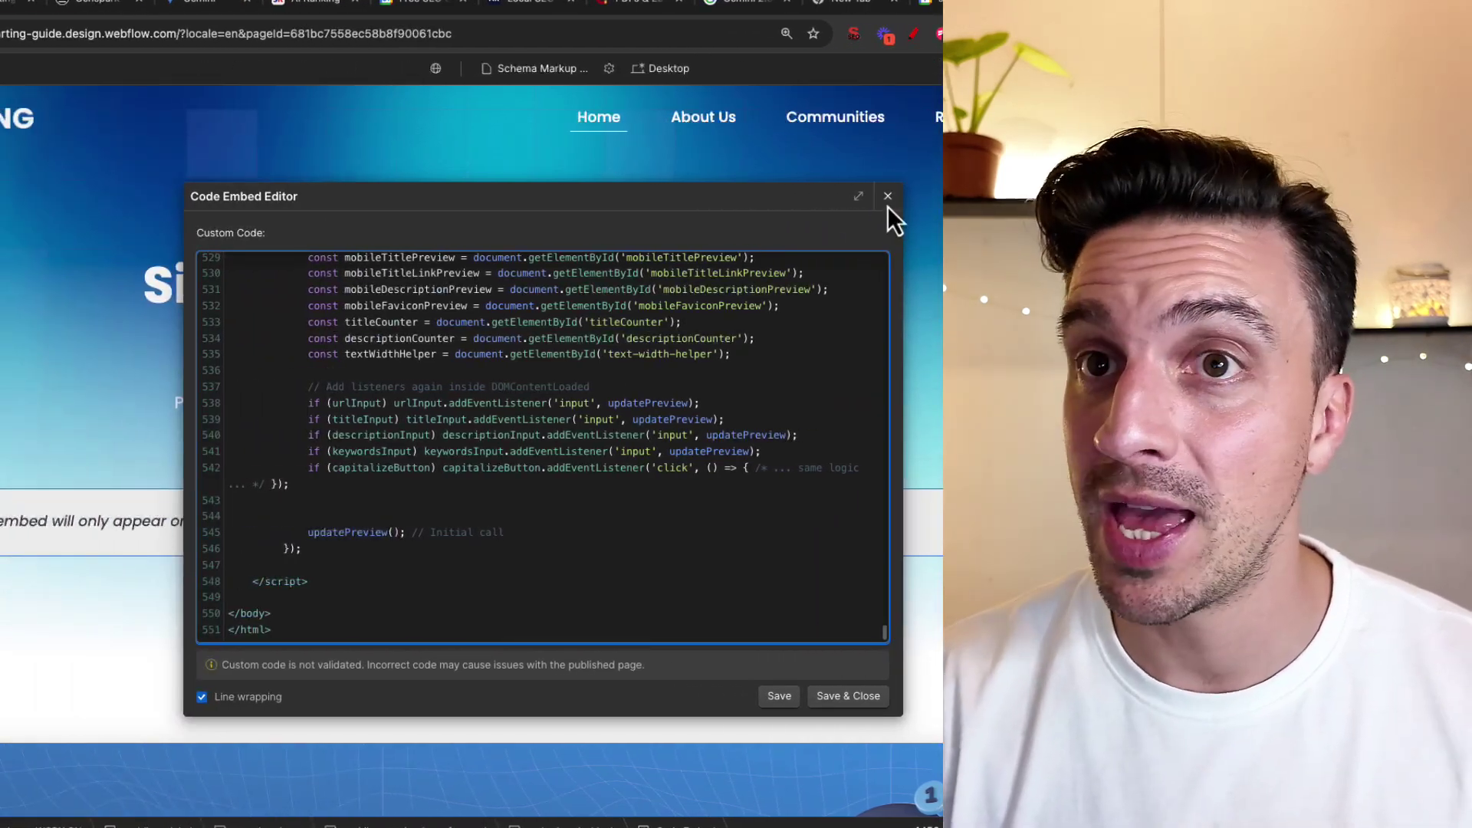
left_click(888, 200)
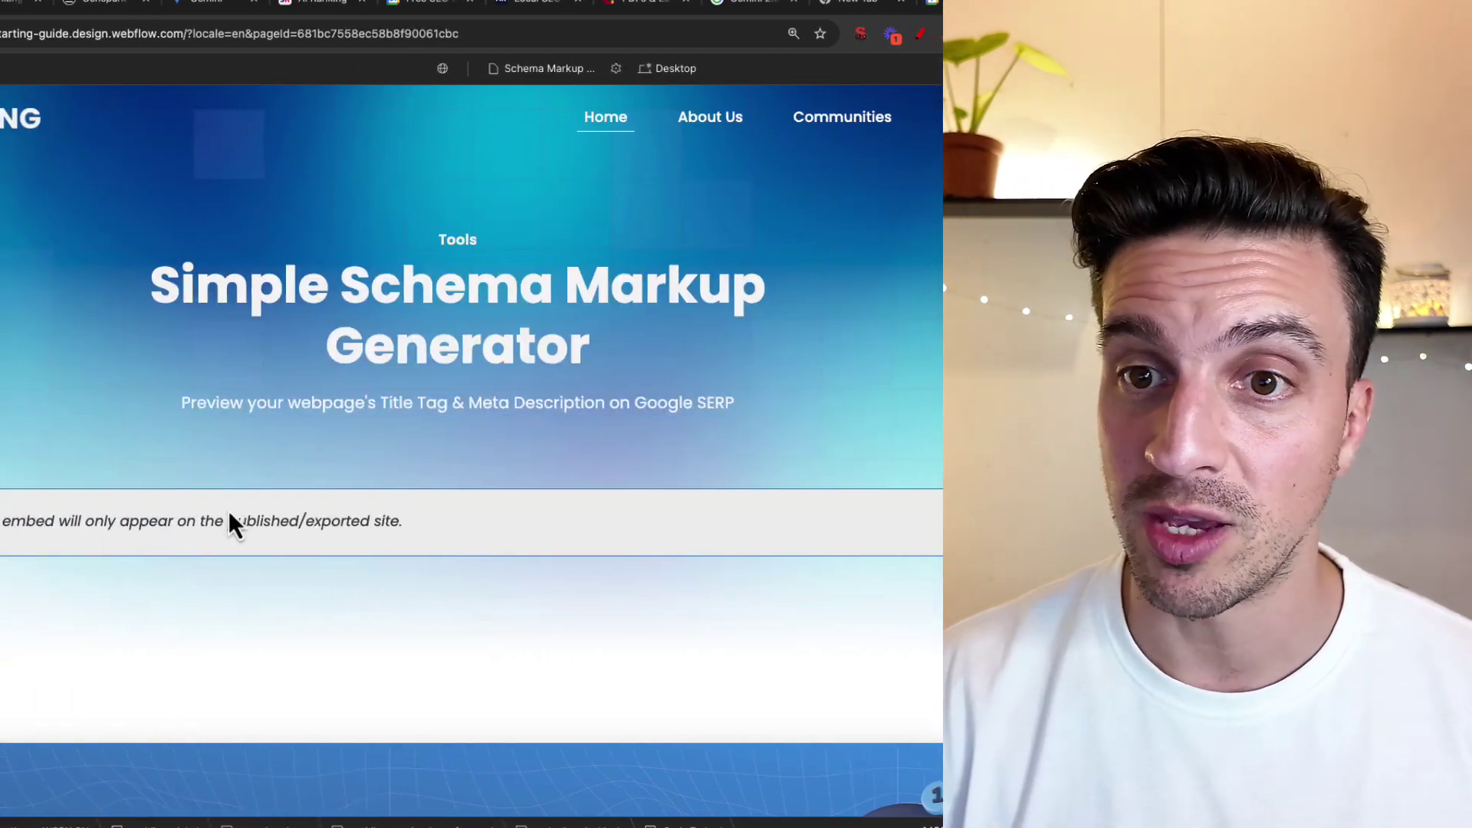
left_click(147, 481)
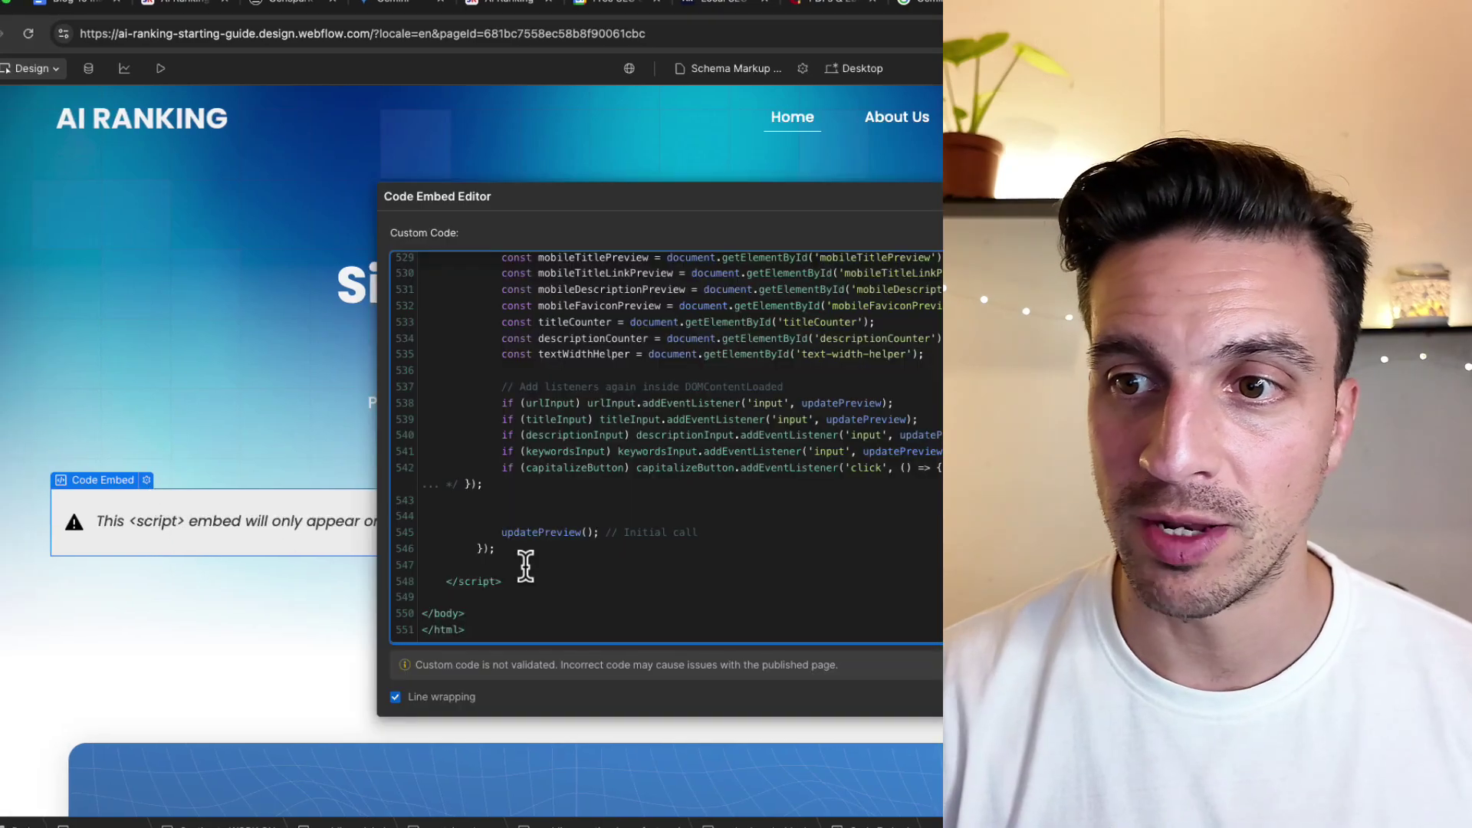
left_click_drag(529, 625, 400, 245)
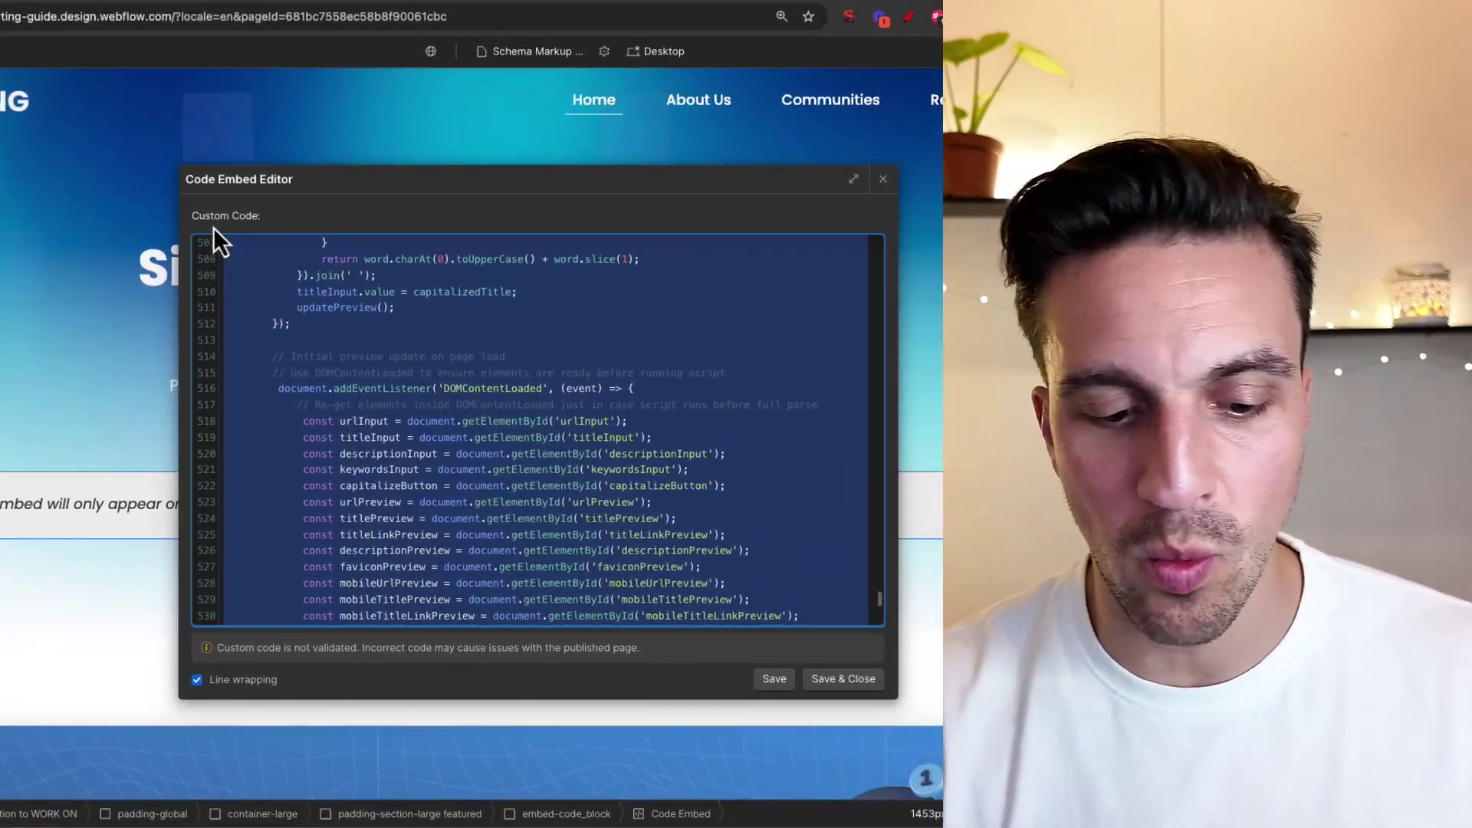
key("BackSpace")
key("ctrl+a")
key("BackSpace")
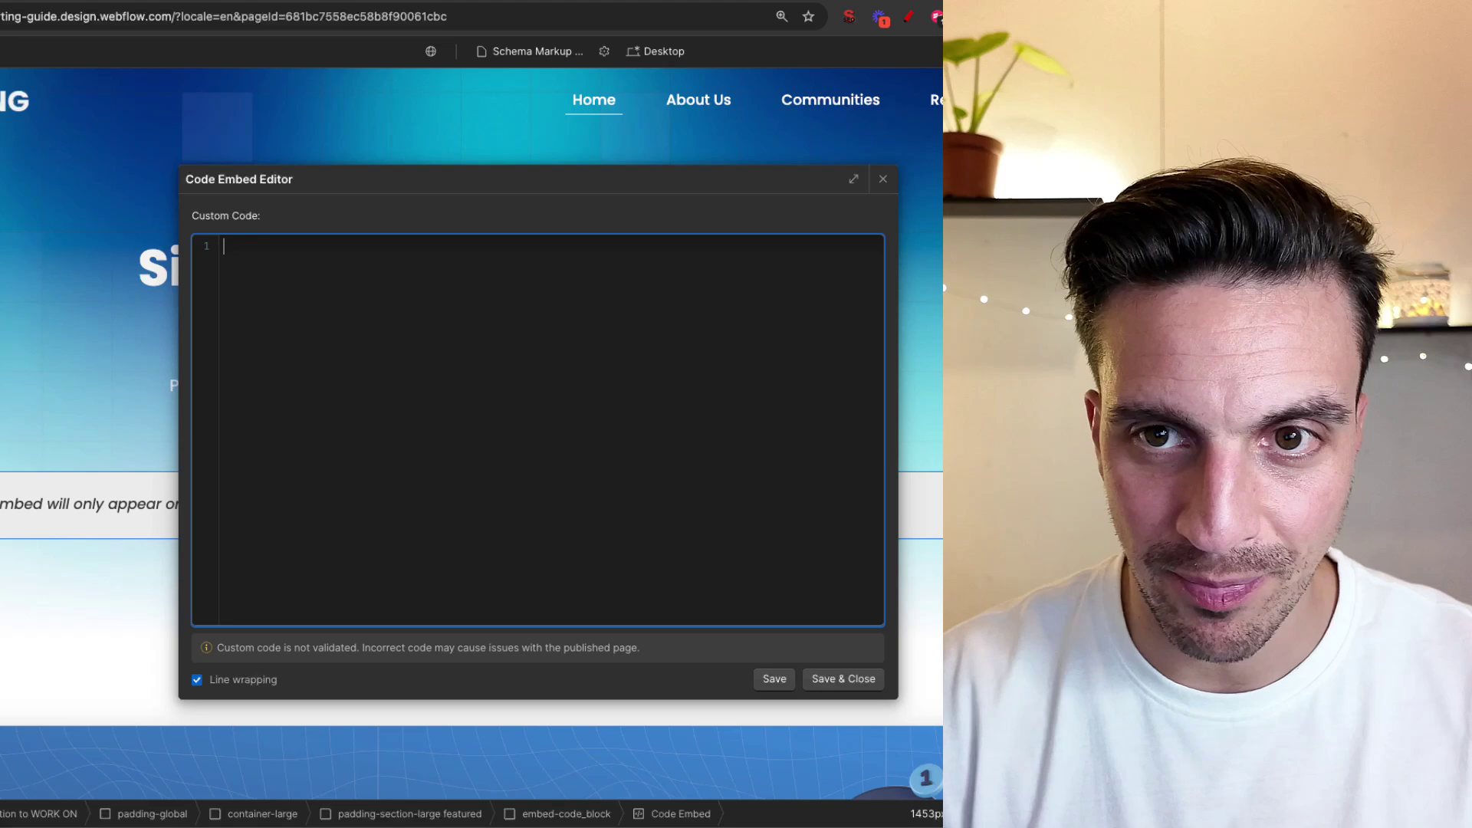
key("ctrl+v")
- Save the embed and publish the site to the selected domain
left_click(824, 680)
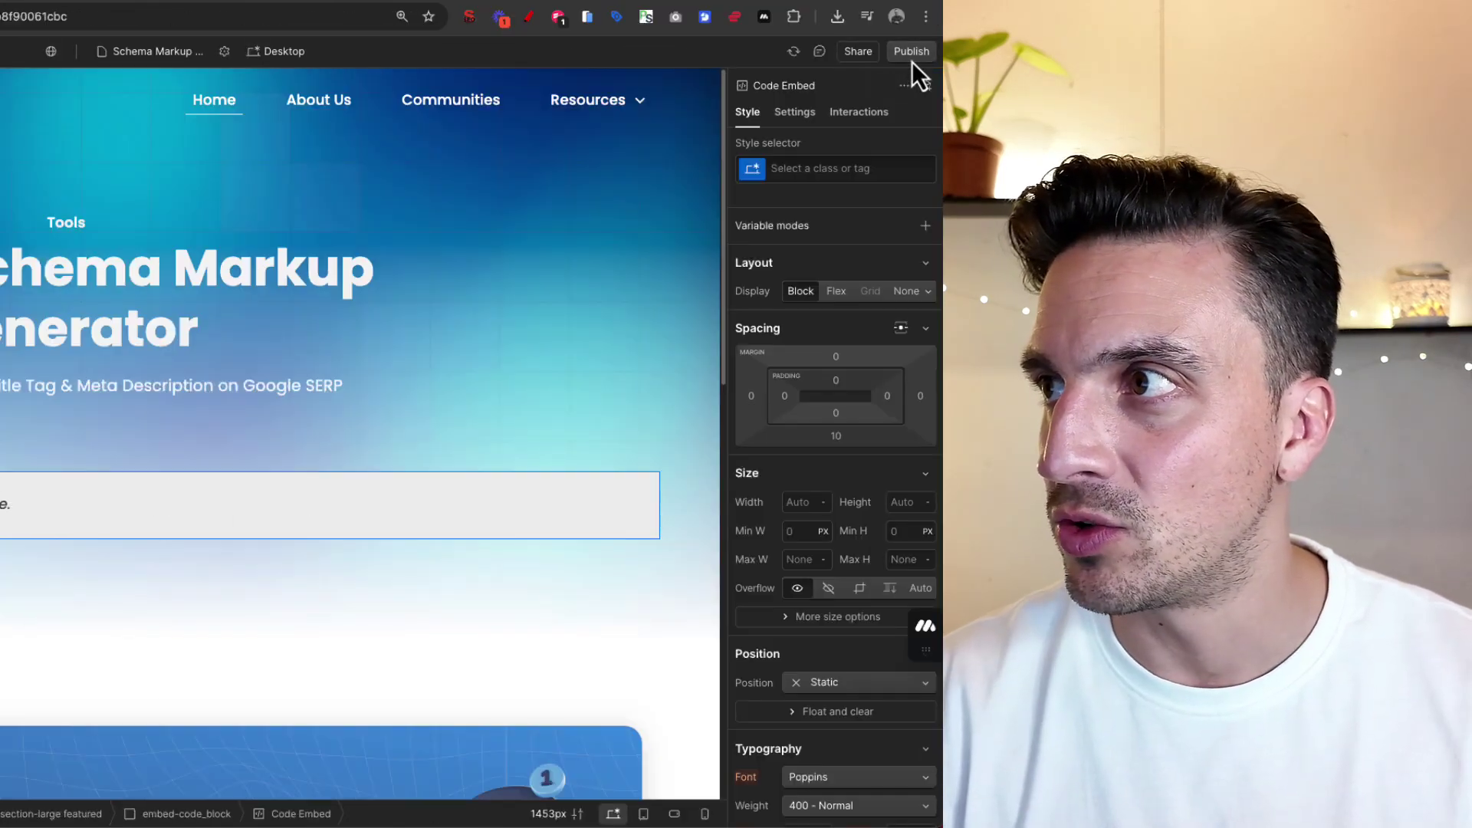
left_click(912, 56)
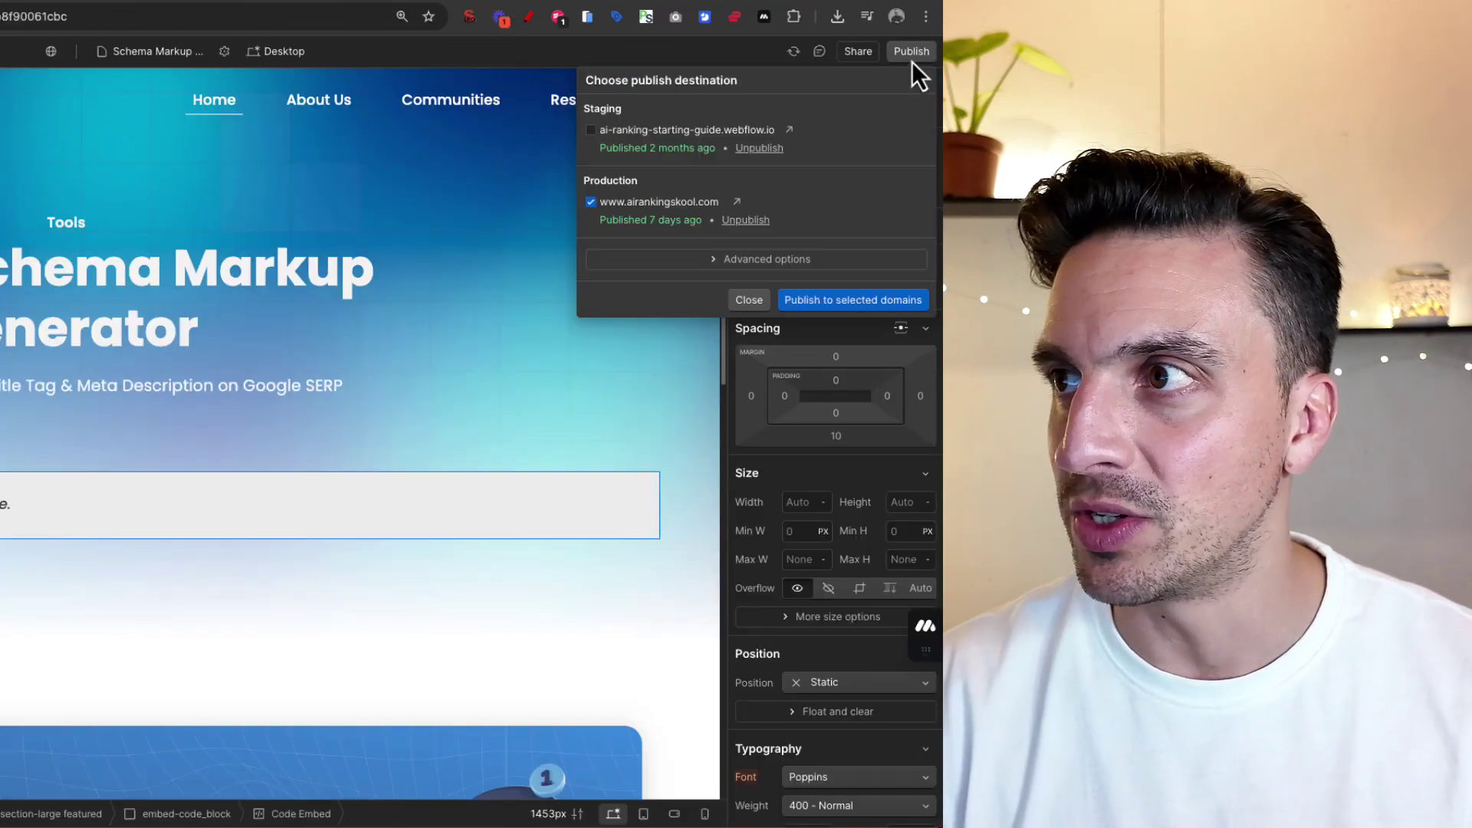
left_click(868, 299)
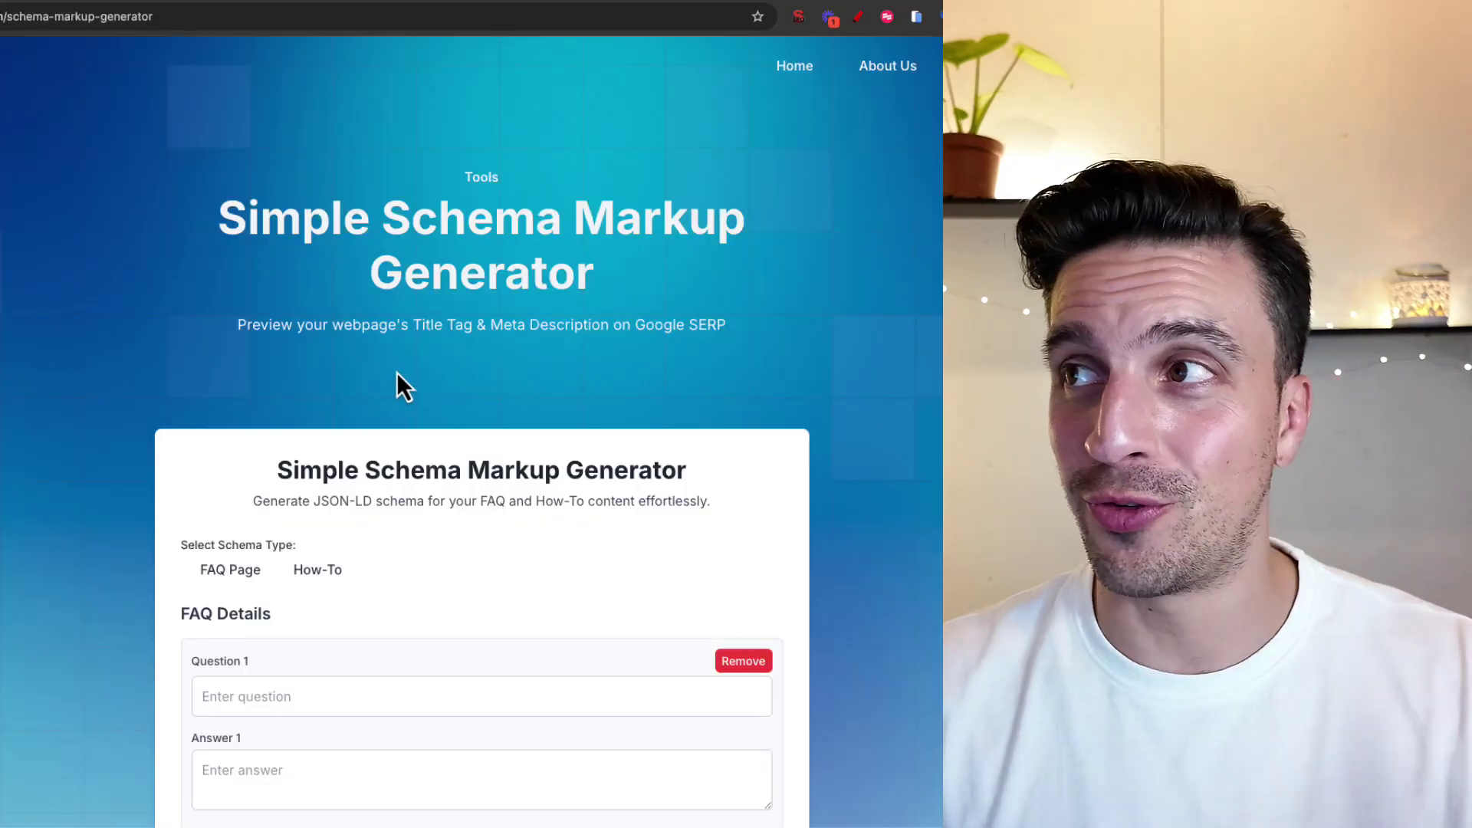
- Compare the How-To and FAQ Page forms, leaving FAQ Page selected
scroll(394, 376, "down", 6)
scroll(394, 375, "up", 6)
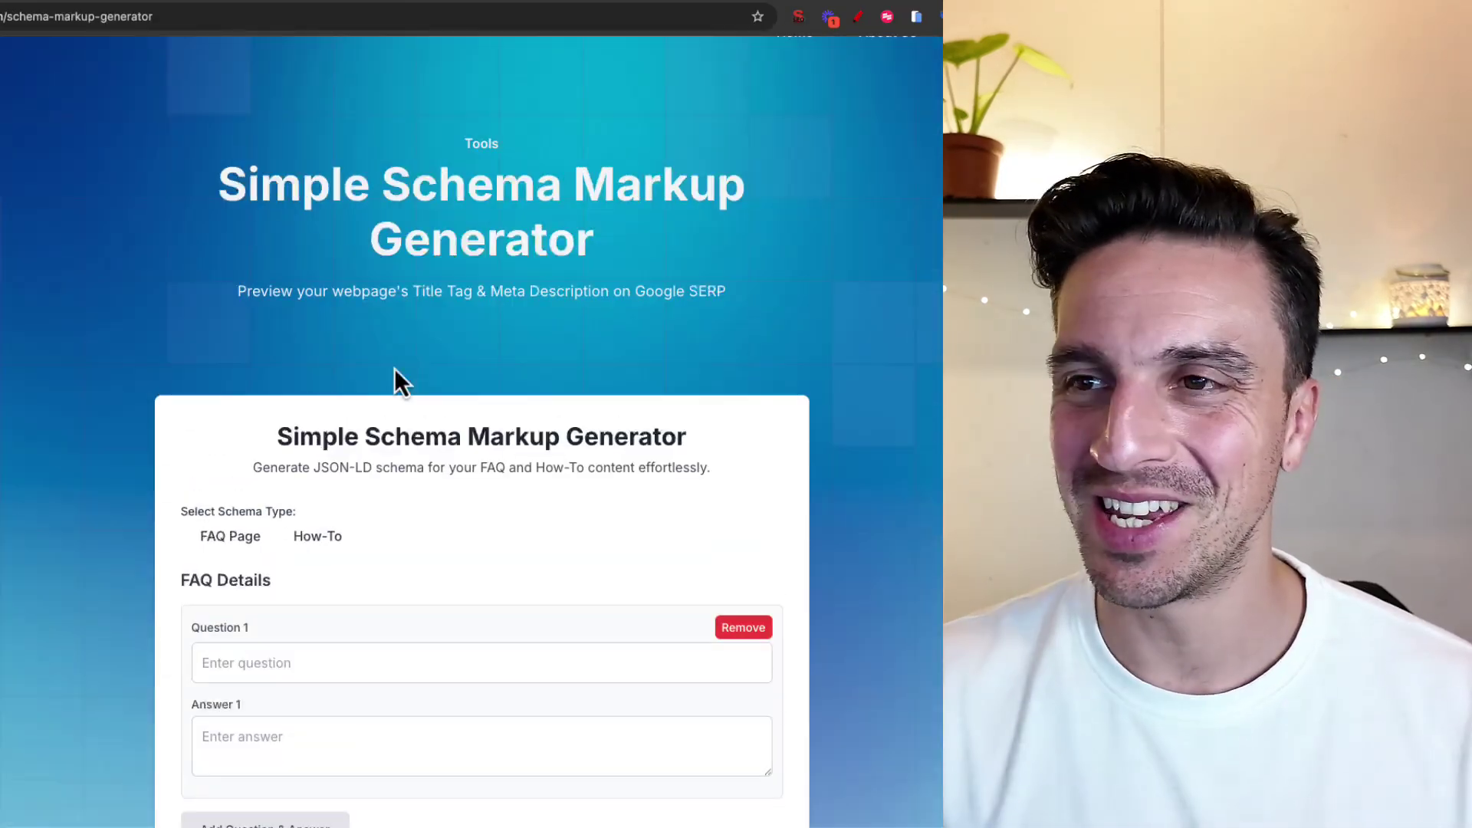
scroll(467, 475, "down", 3)
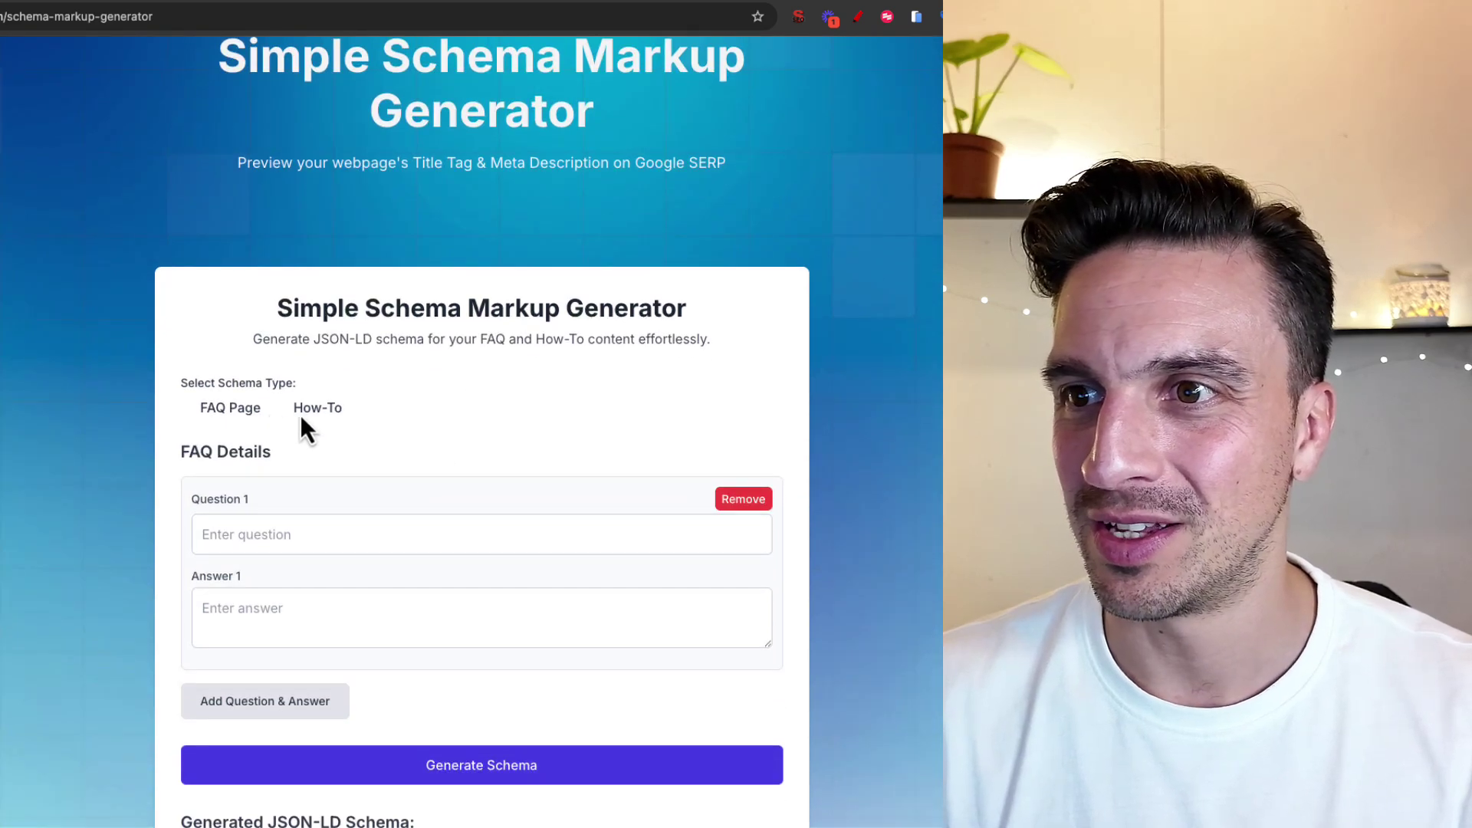
left_click(300, 414)
left_click(230, 412)
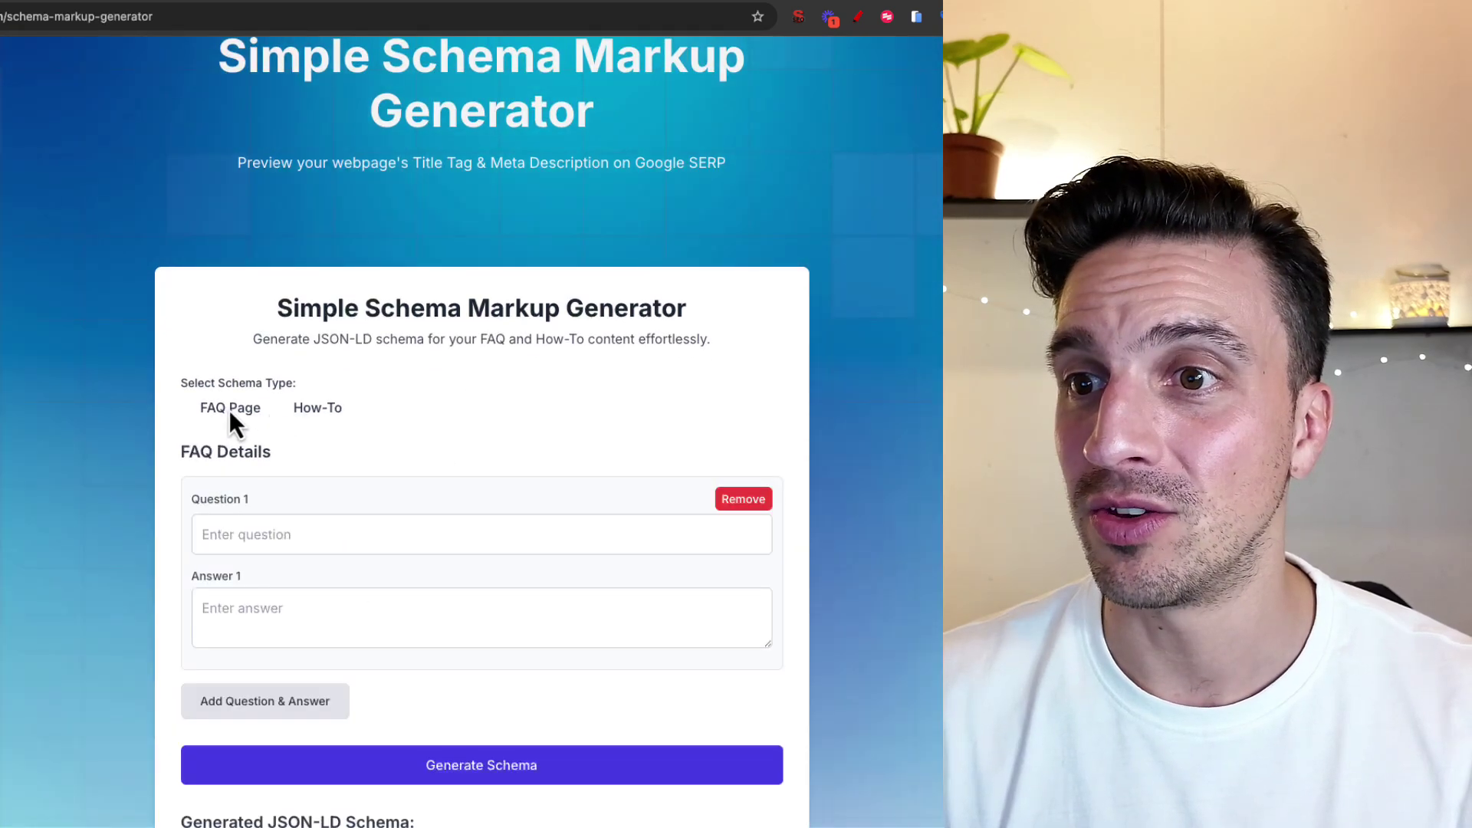
left_click(301, 416)
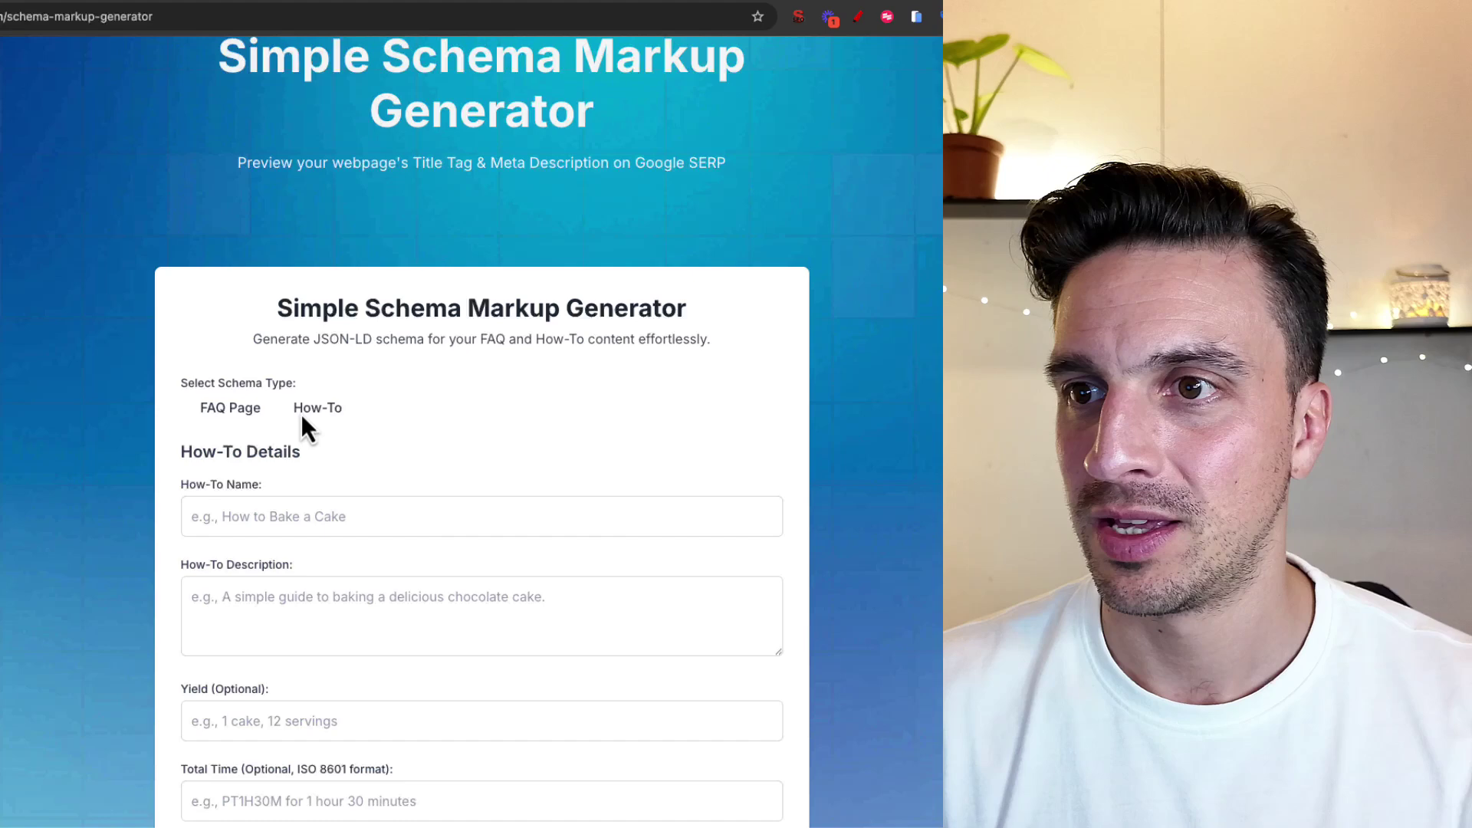
left_click(237, 406)
scroll(361, 474, "down", 3)
- Enter 'How to create a web app that generates leads' as Question 1 and dictate its answer
left_click(382, 319)
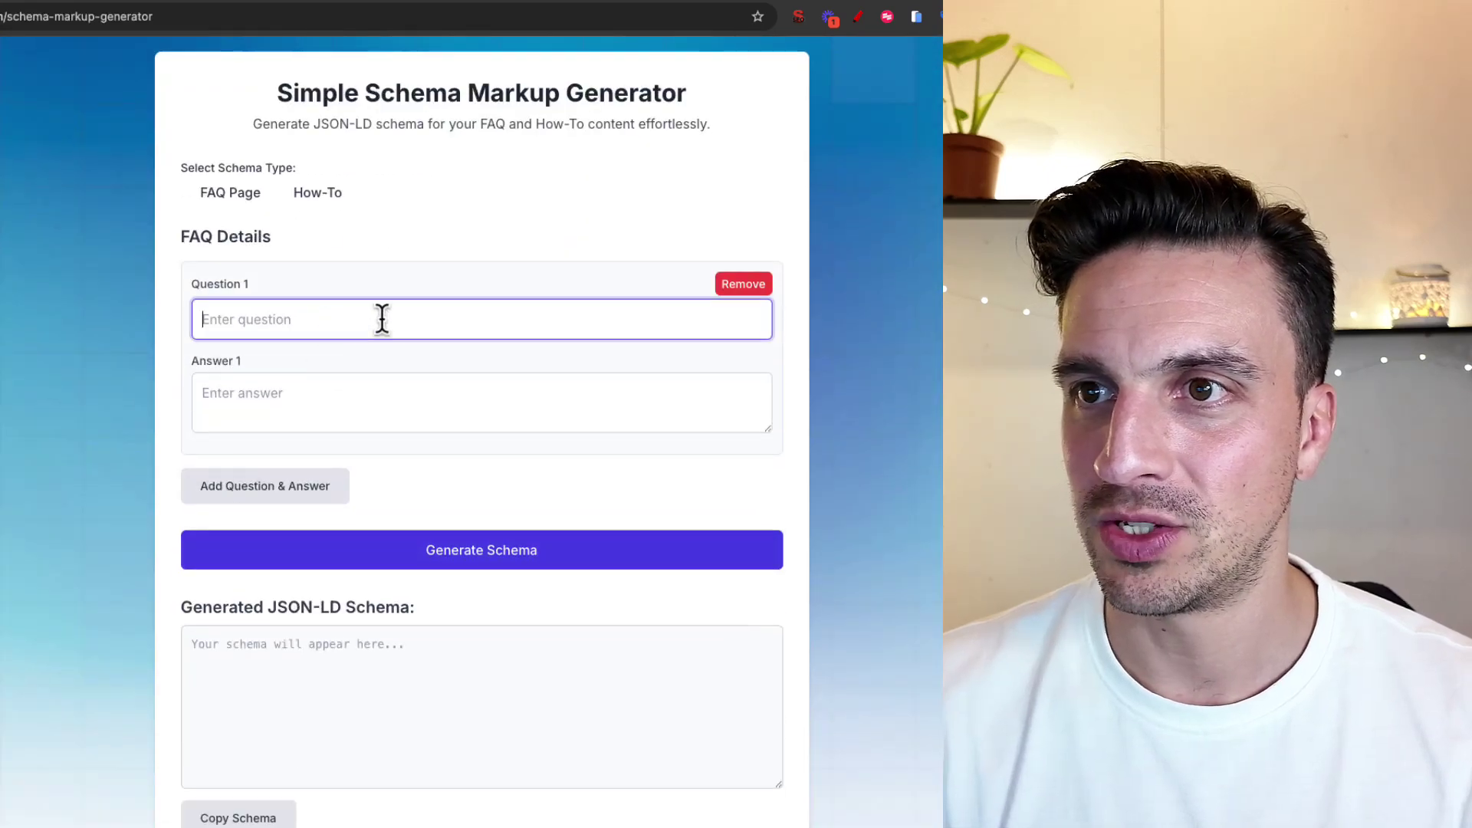
type("How to cre")
key("BackSpace")
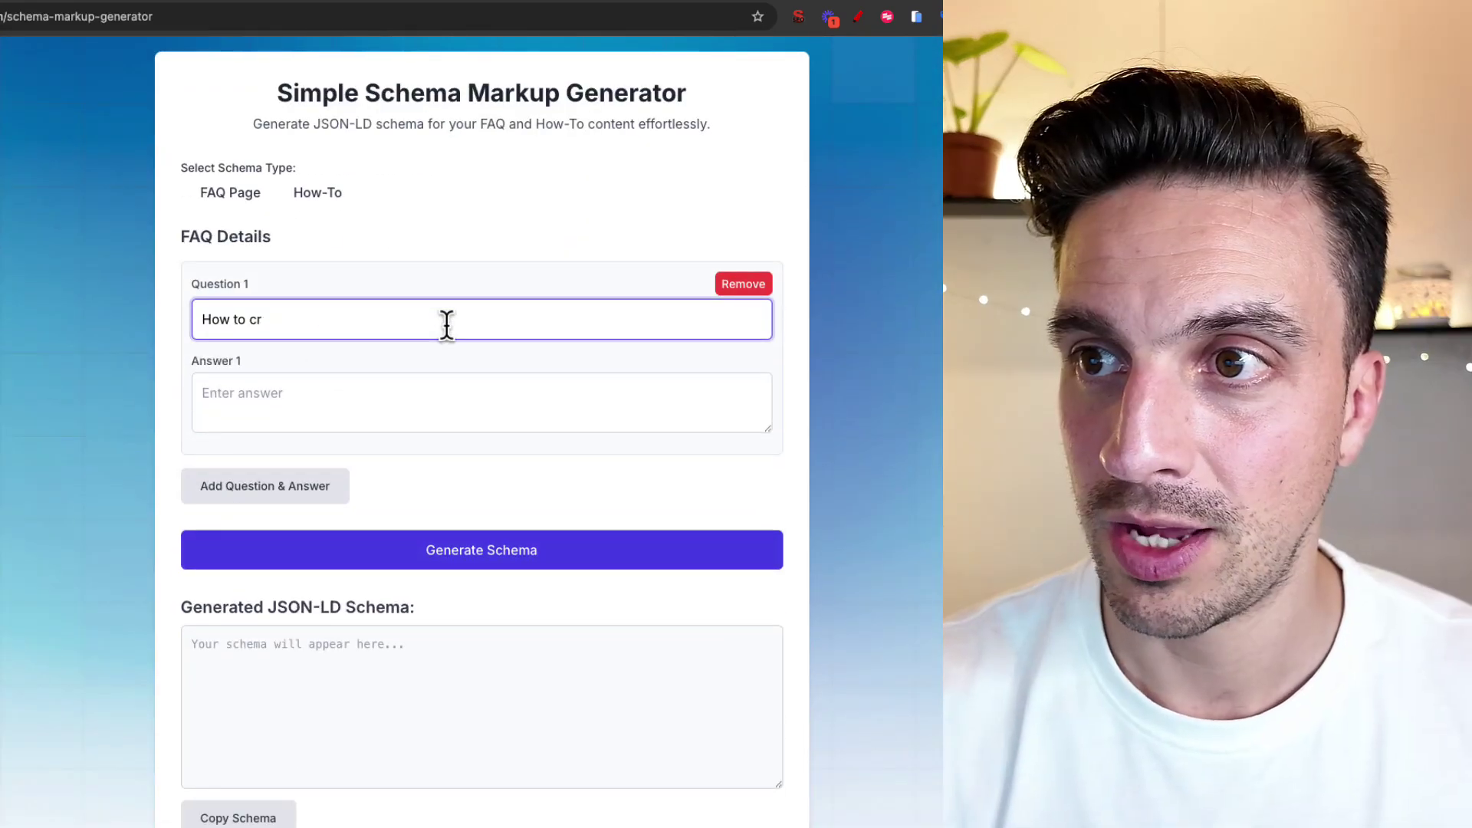
type("reate")
key("BackSpace")
key("BackSpace")
key("BackSpace")
key("BackSpace")
key("BackSpace")
key("BackSpace")
type("eate a web app taht g")
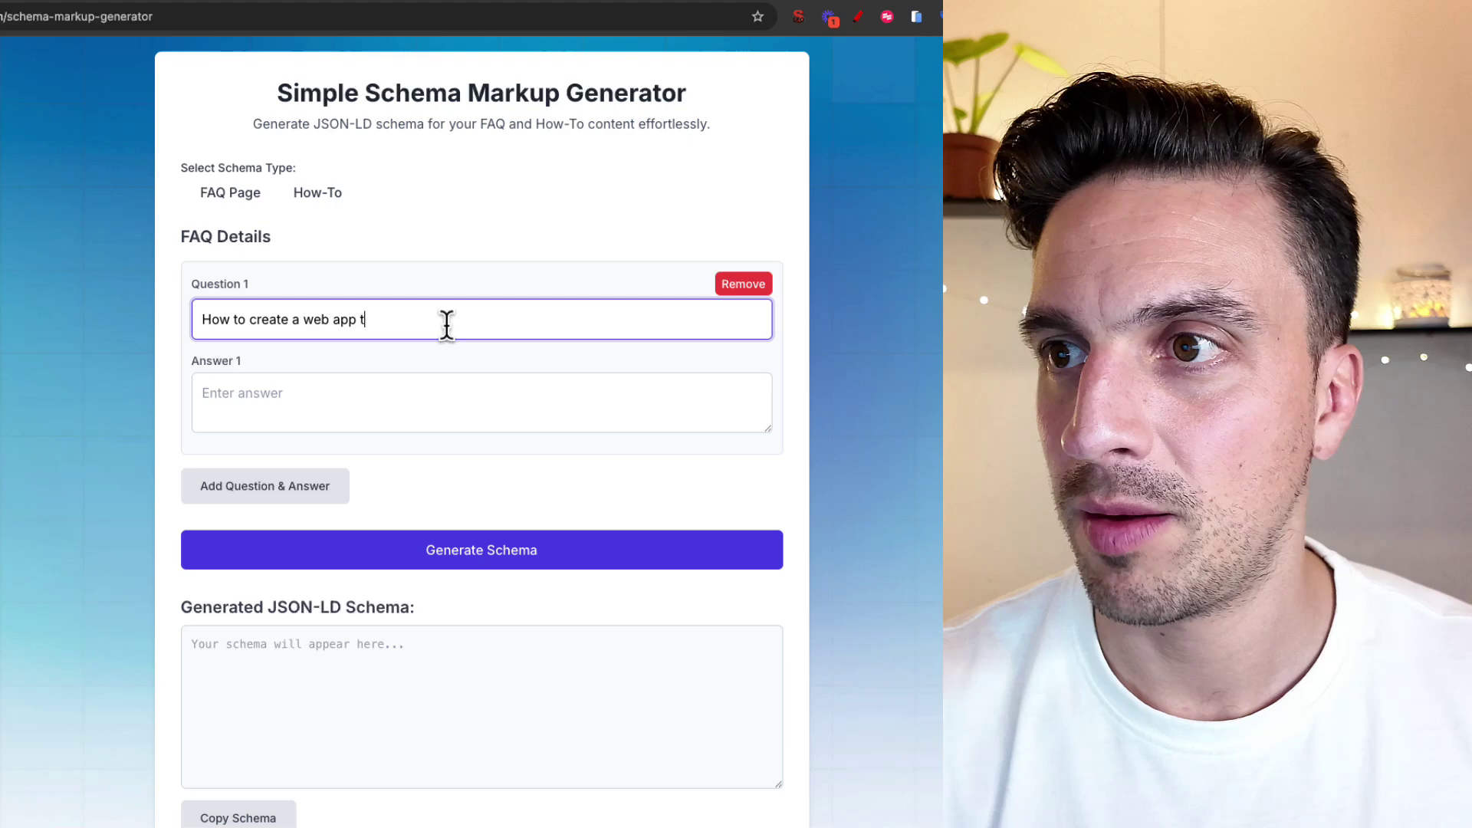
key("BackSpace")
key("BackSpace")
key("BackSpace")
key("BackSpace")
key("BackSpace")
key("BackSpace")
type("that generates leads")
left_click(437, 388)
key("alt+space")
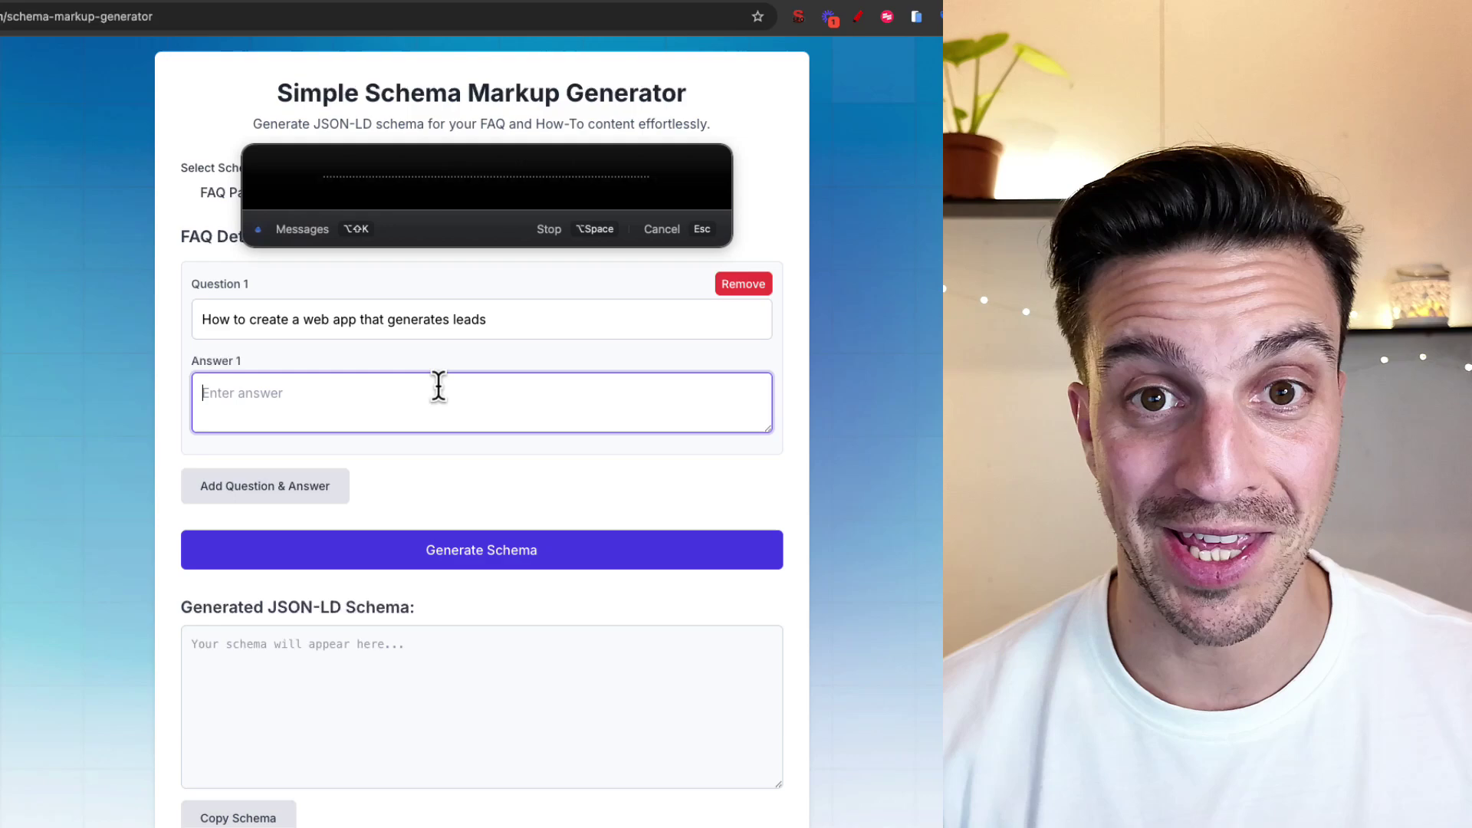
key("alt+space")
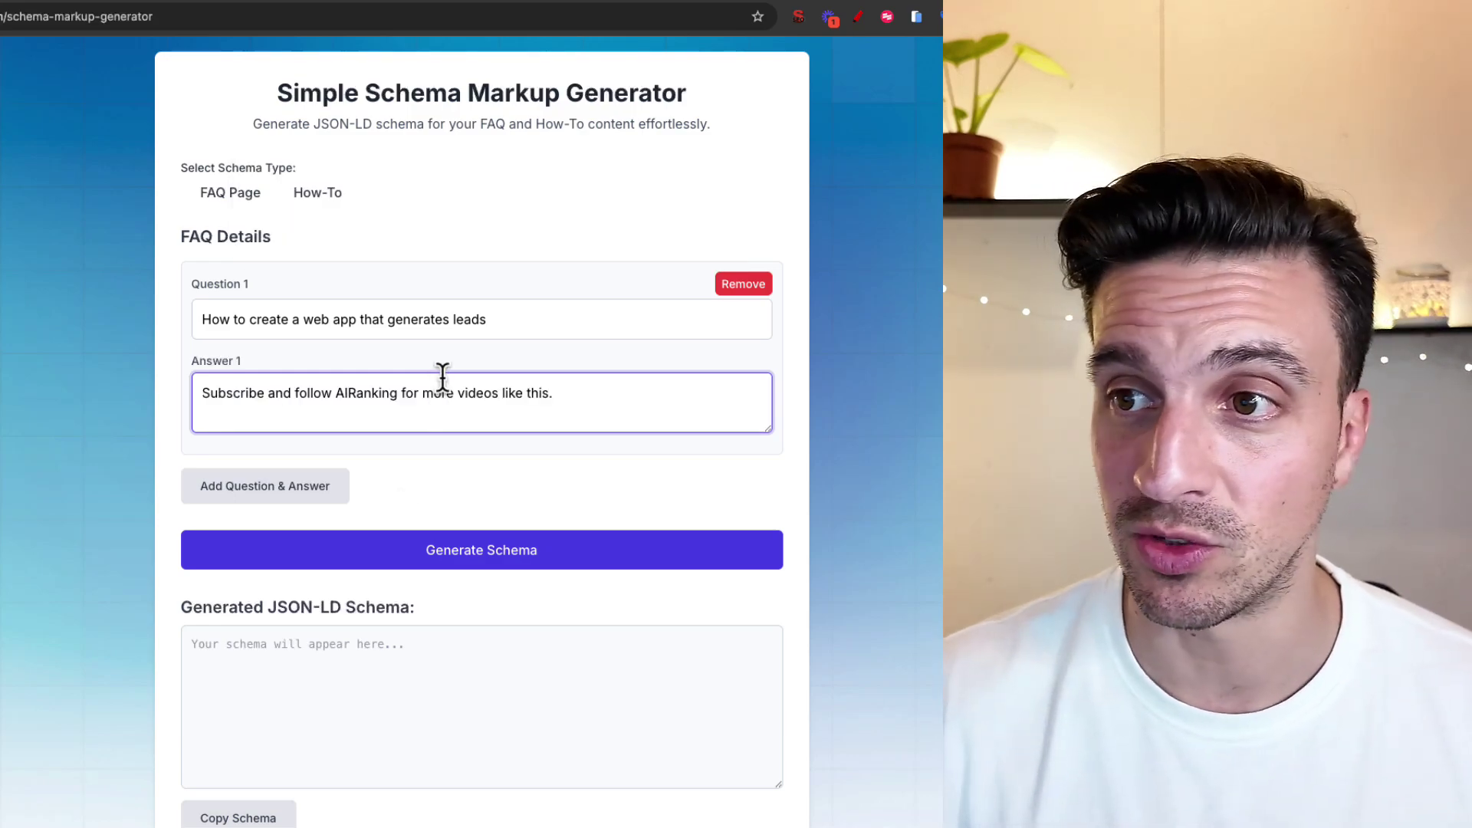
- Generate the FAQ JSON-LD, select all of it, and check the community link before returning
left_click(253, 486)
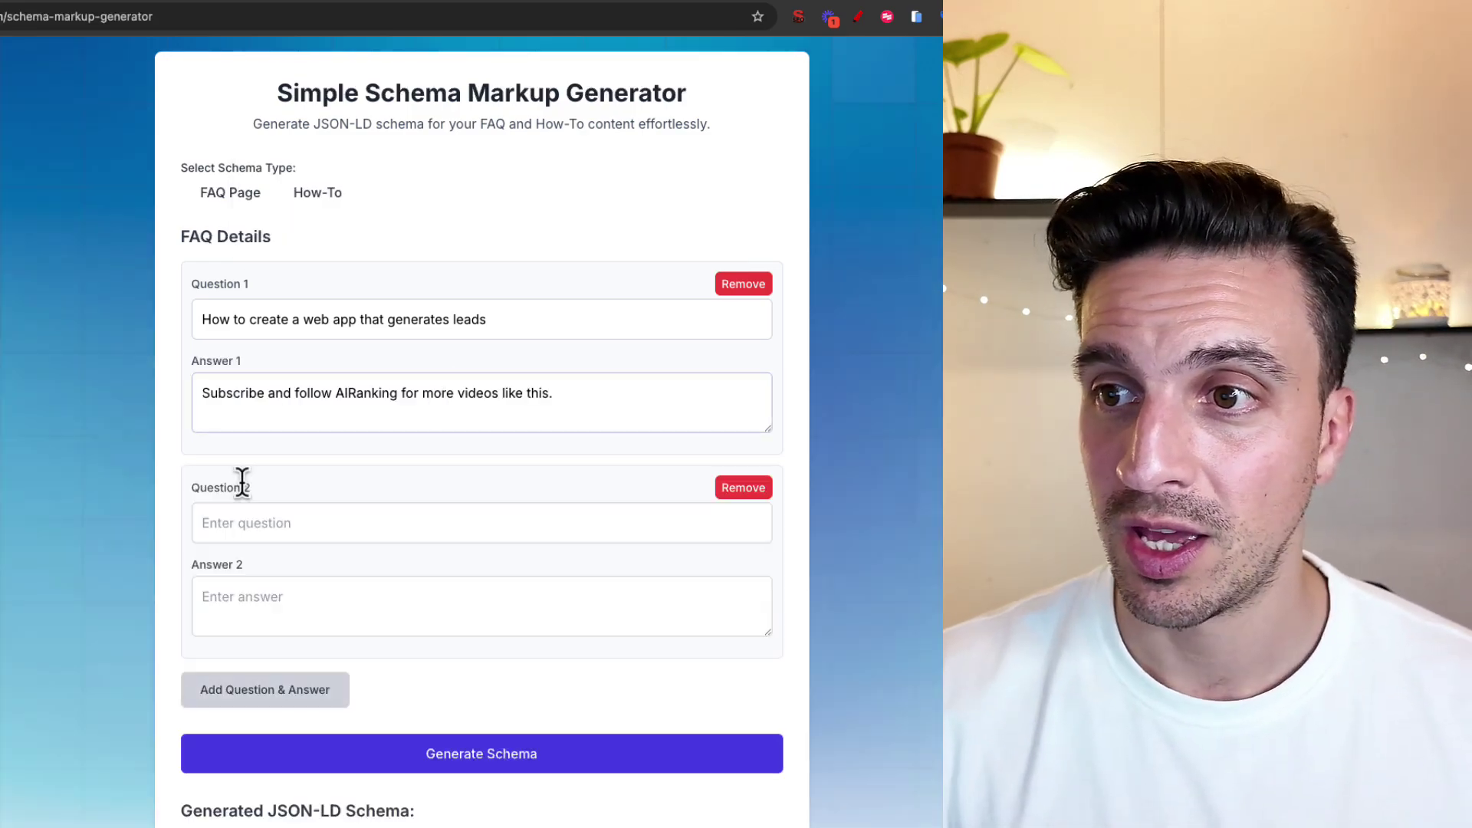
left_click(743, 487)
scroll(453, 406, "down", 3)
left_click(424, 314)
scroll(498, 528, "down", 1)
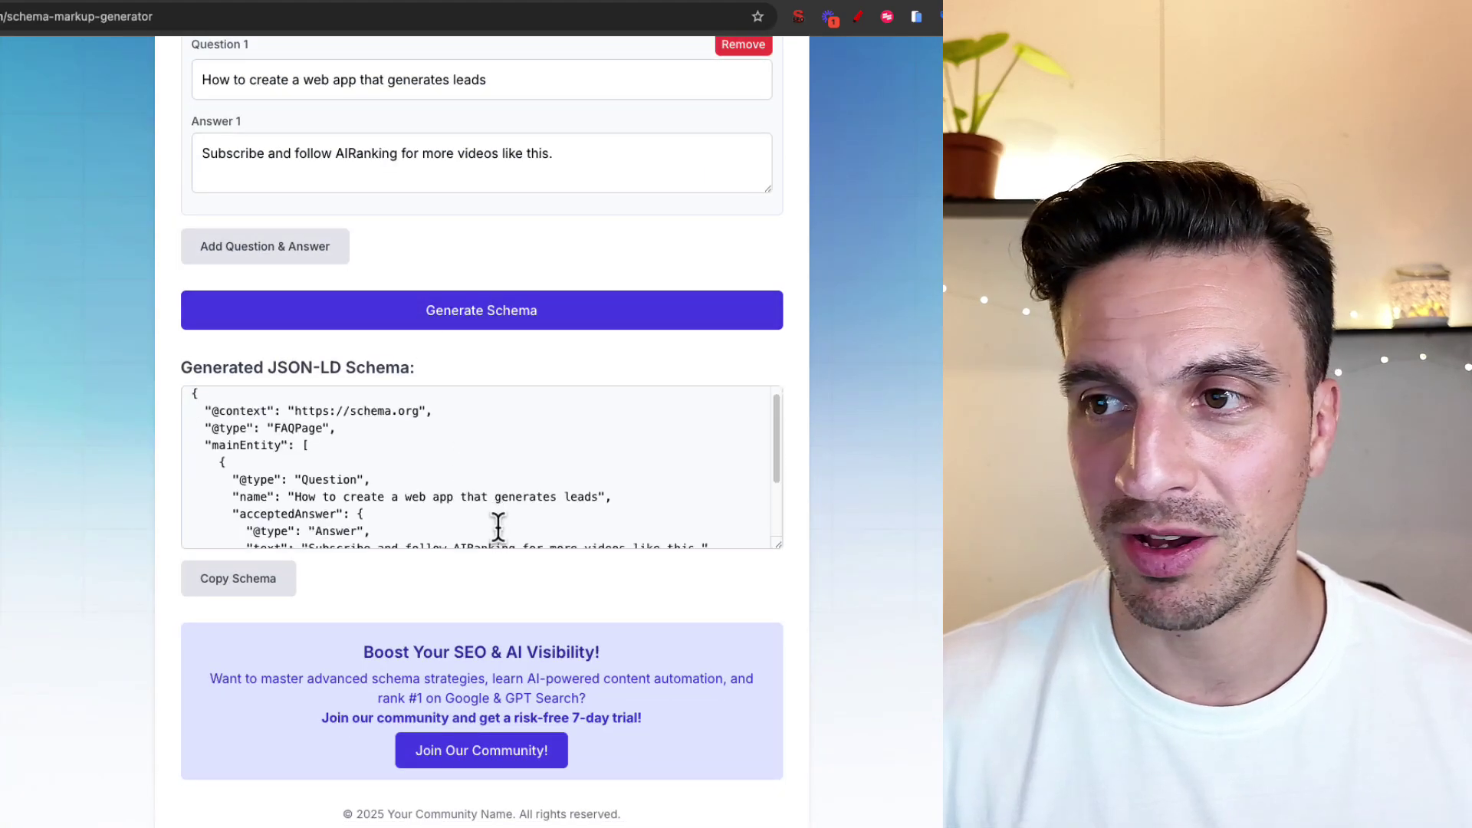
scroll(498, 527, "down", 2)
left_click(263, 524)
key("super+a")
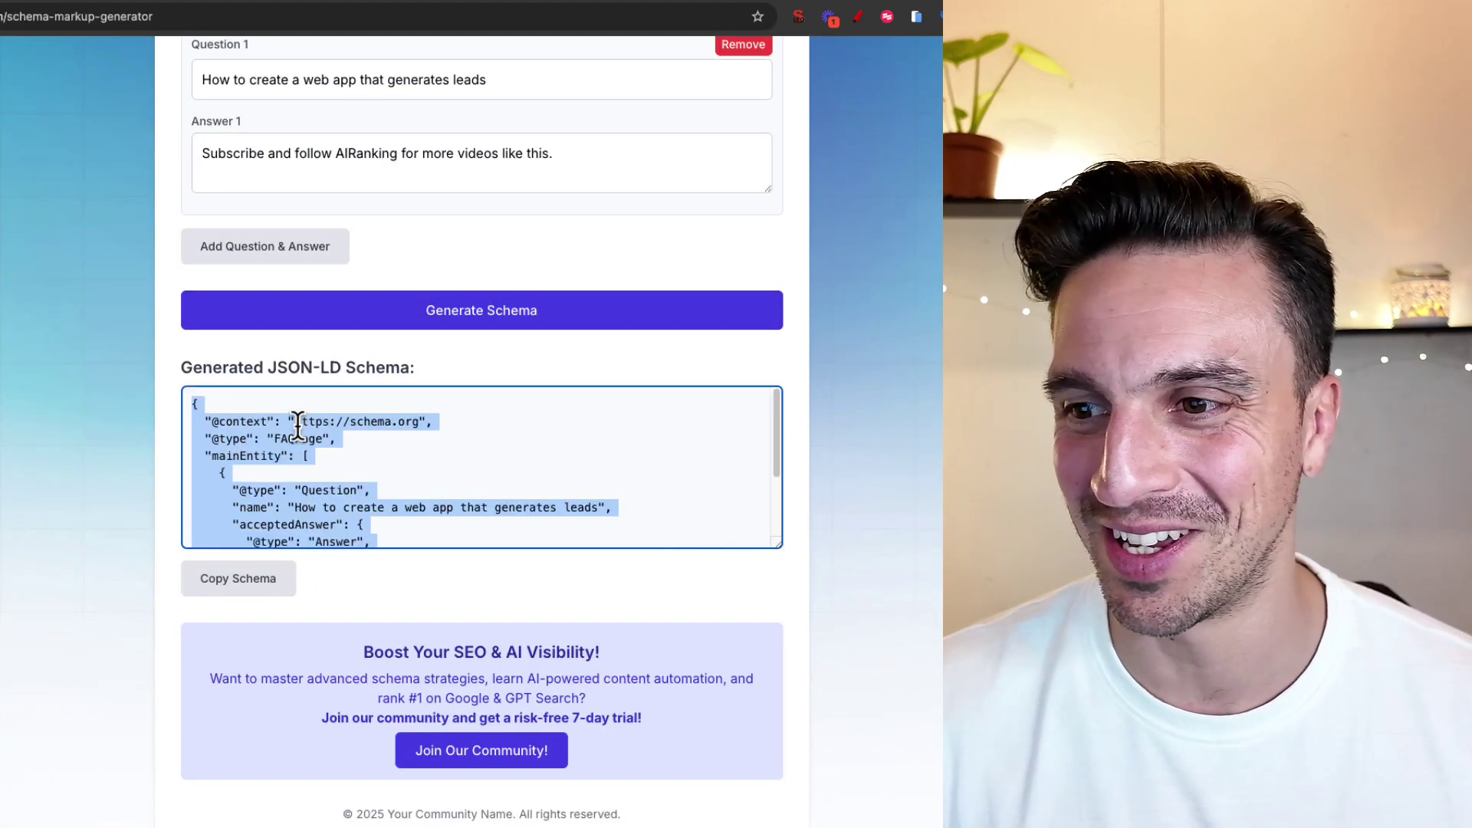
scroll(729, 417, "down", 3)
scroll(802, 615, "down", 1)
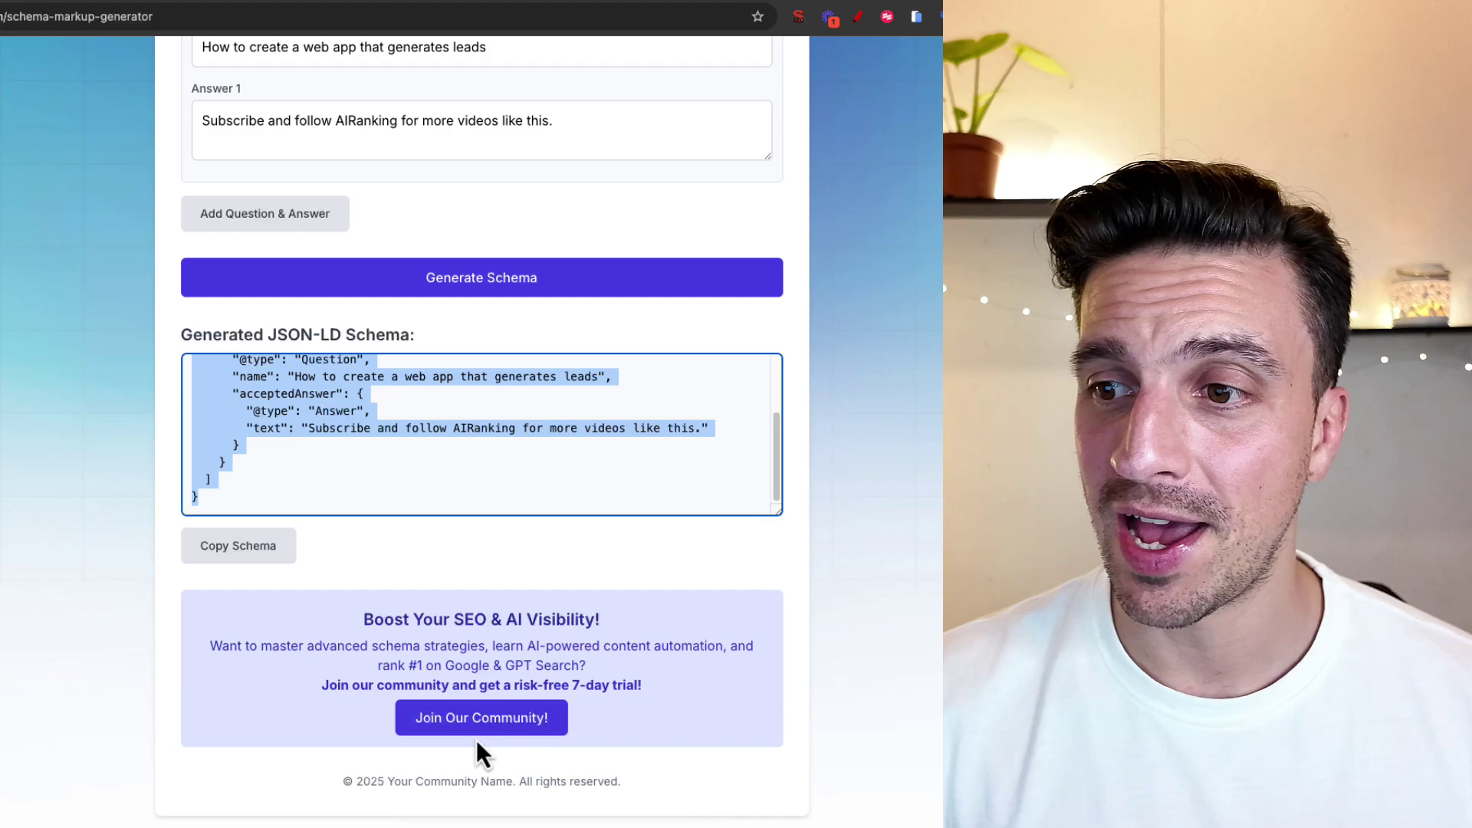
left_click(483, 721)
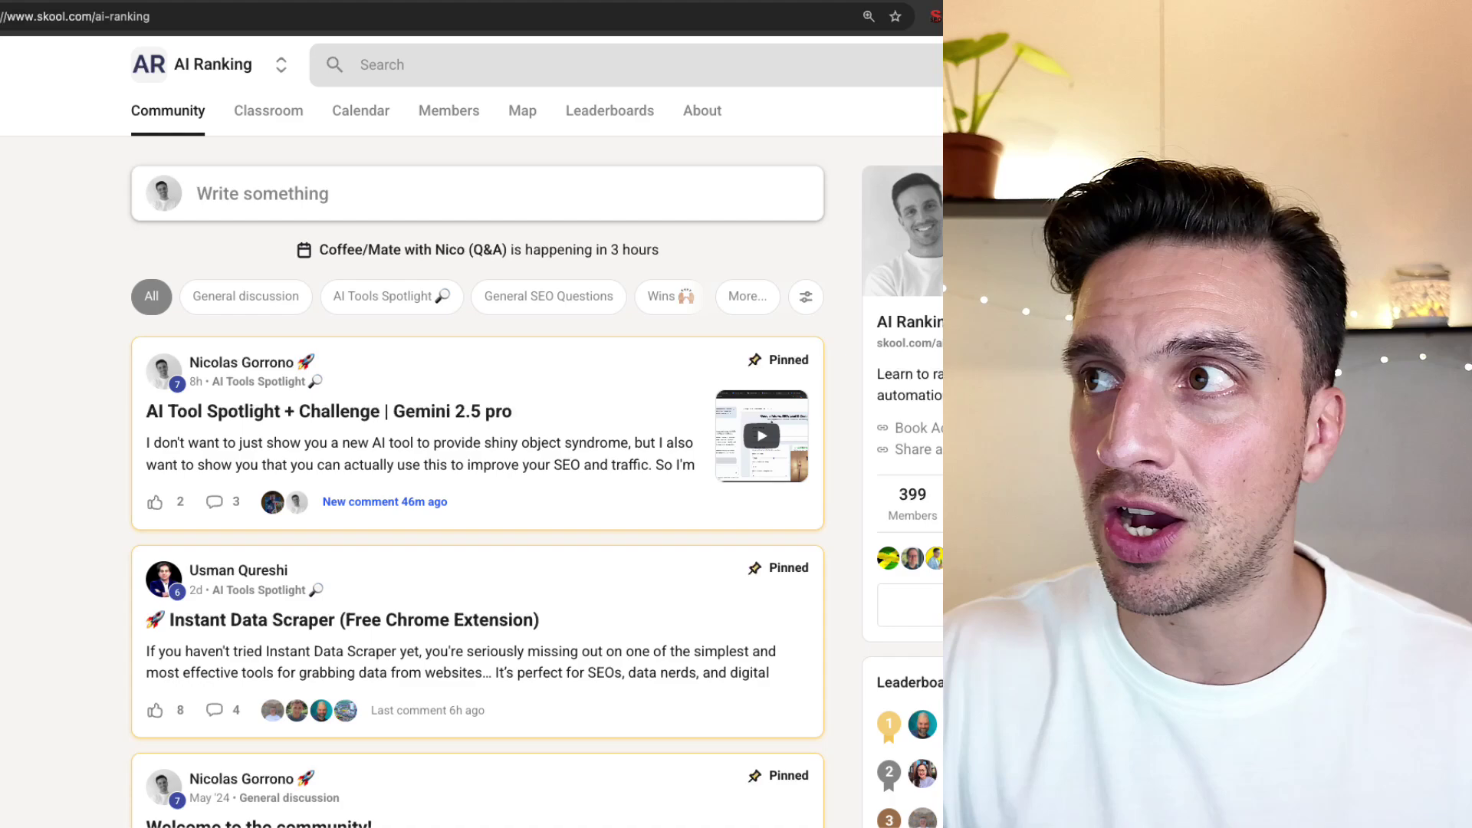
key("alt+Left")
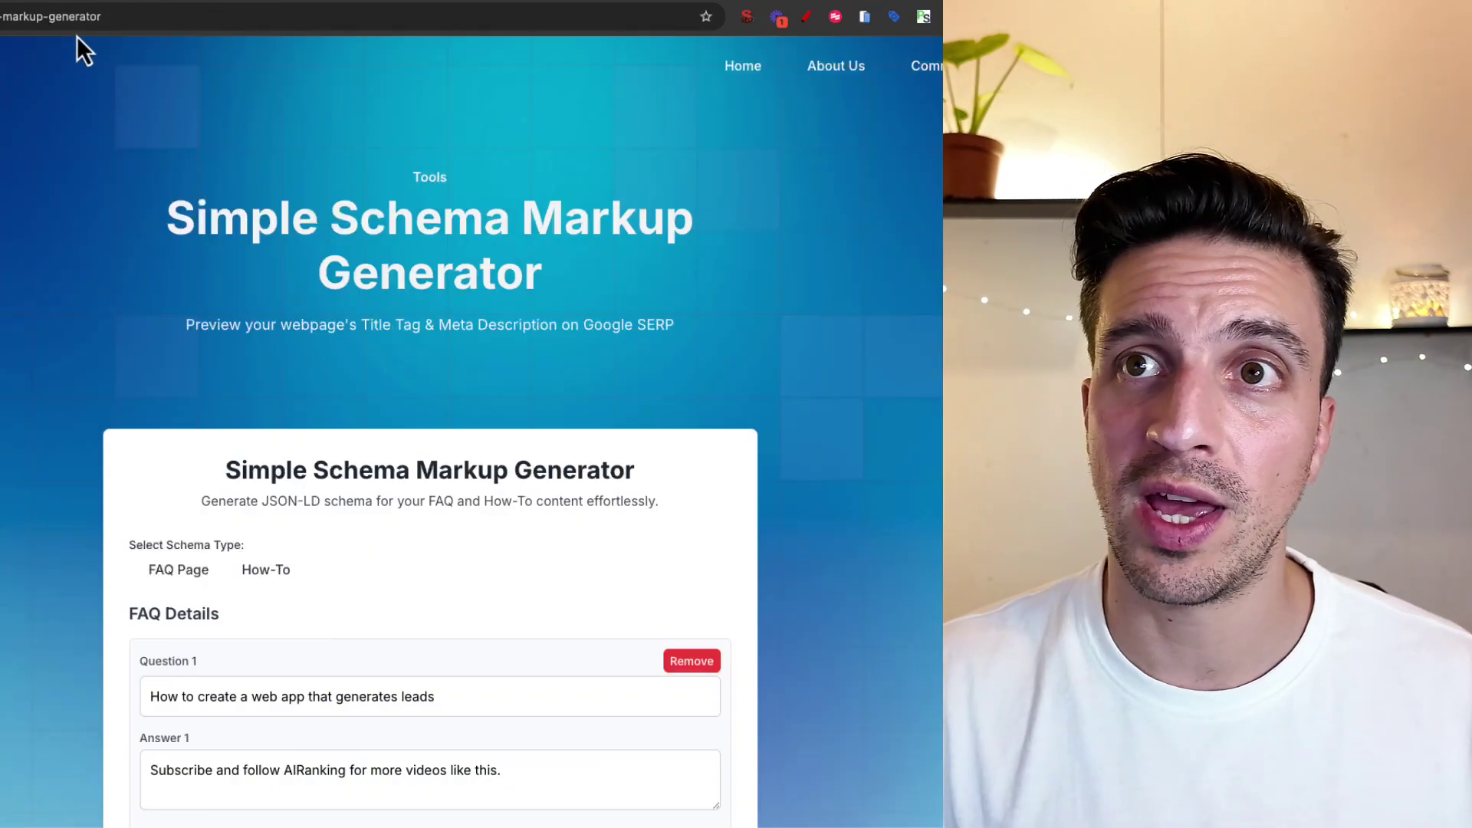
left_click(74, 17)
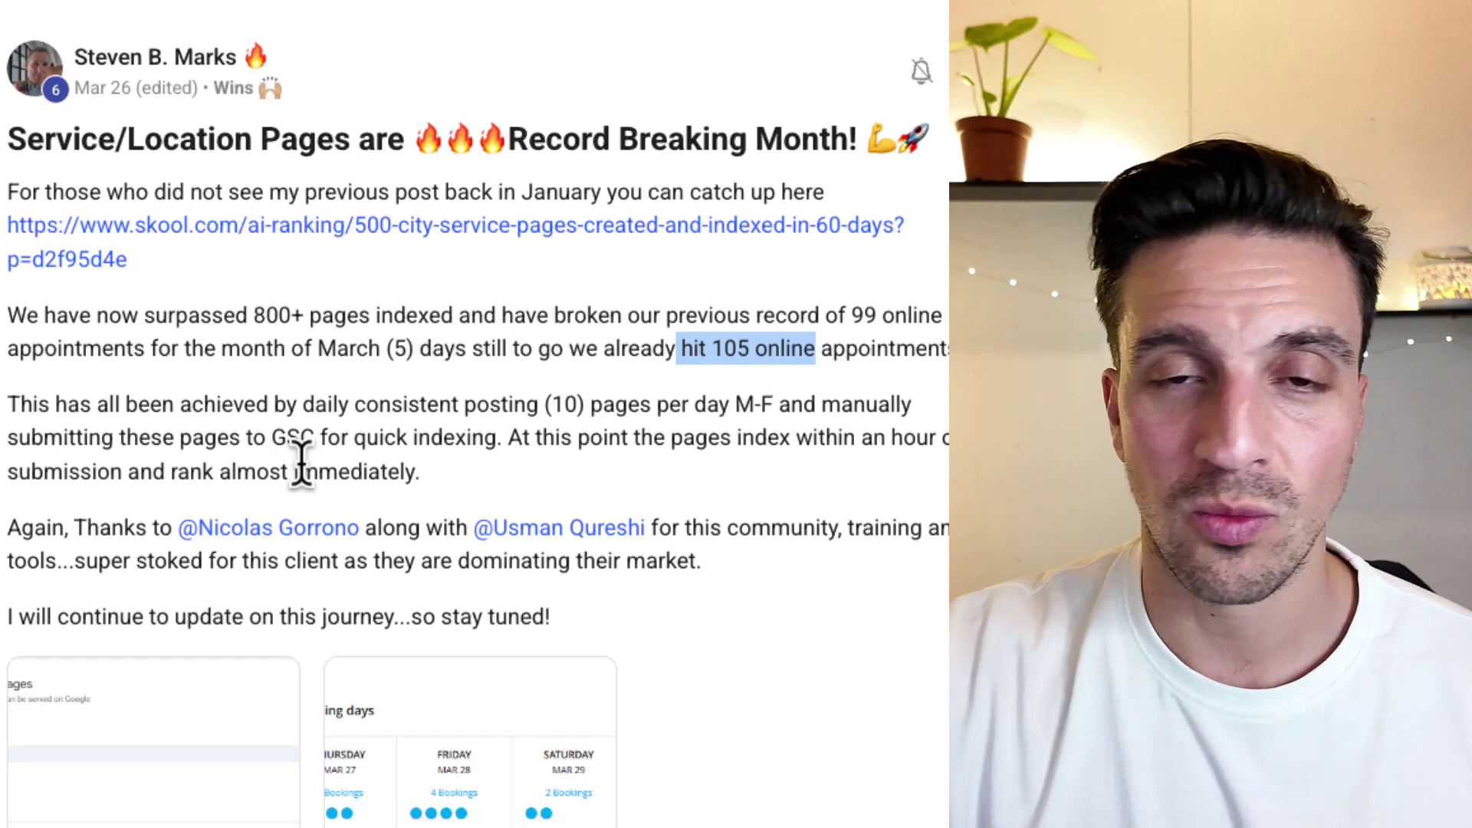
- Highlight the number 105 in the community post
left_click(727, 352)
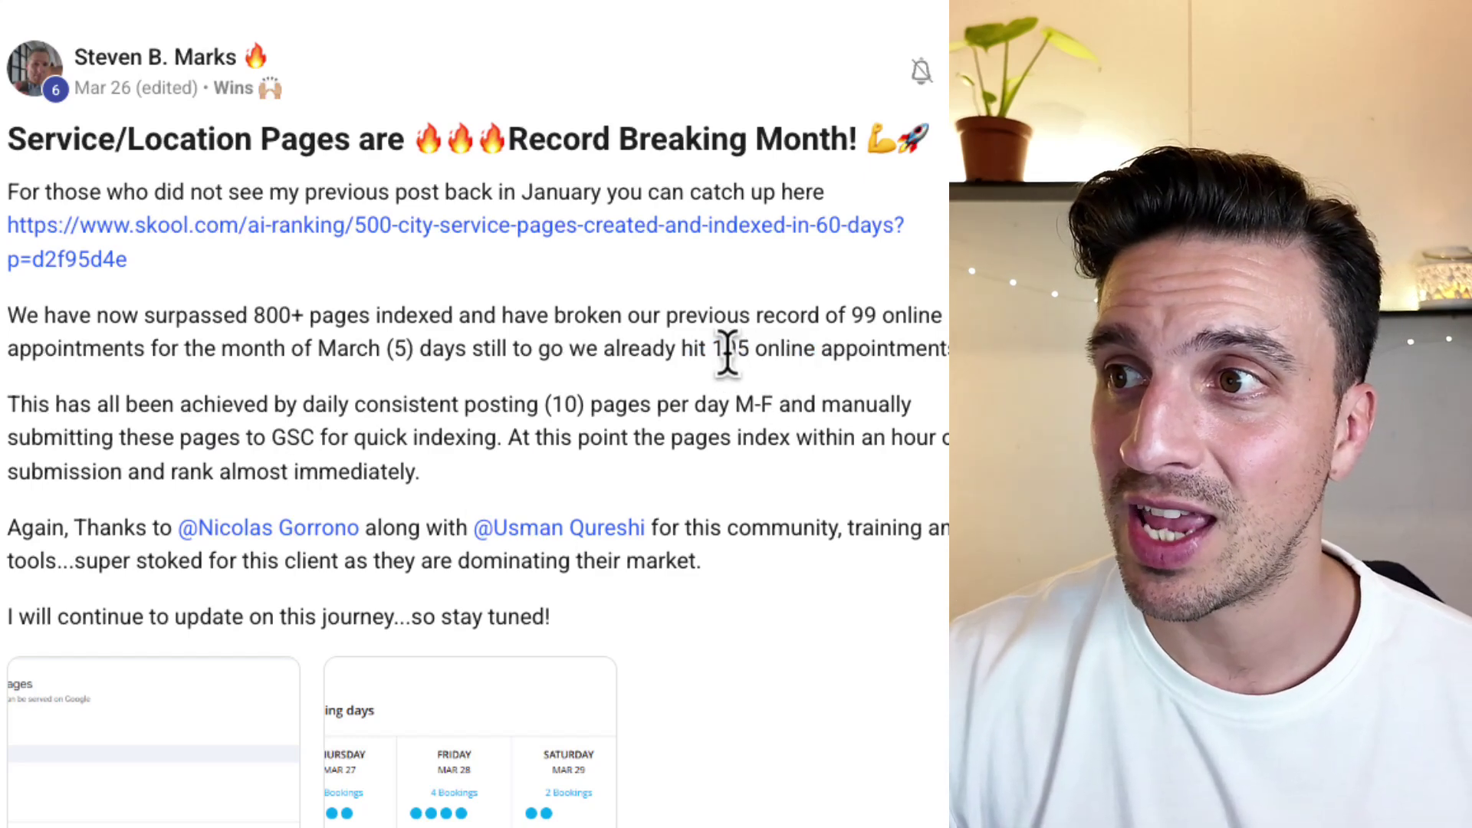
double_click(729, 347)
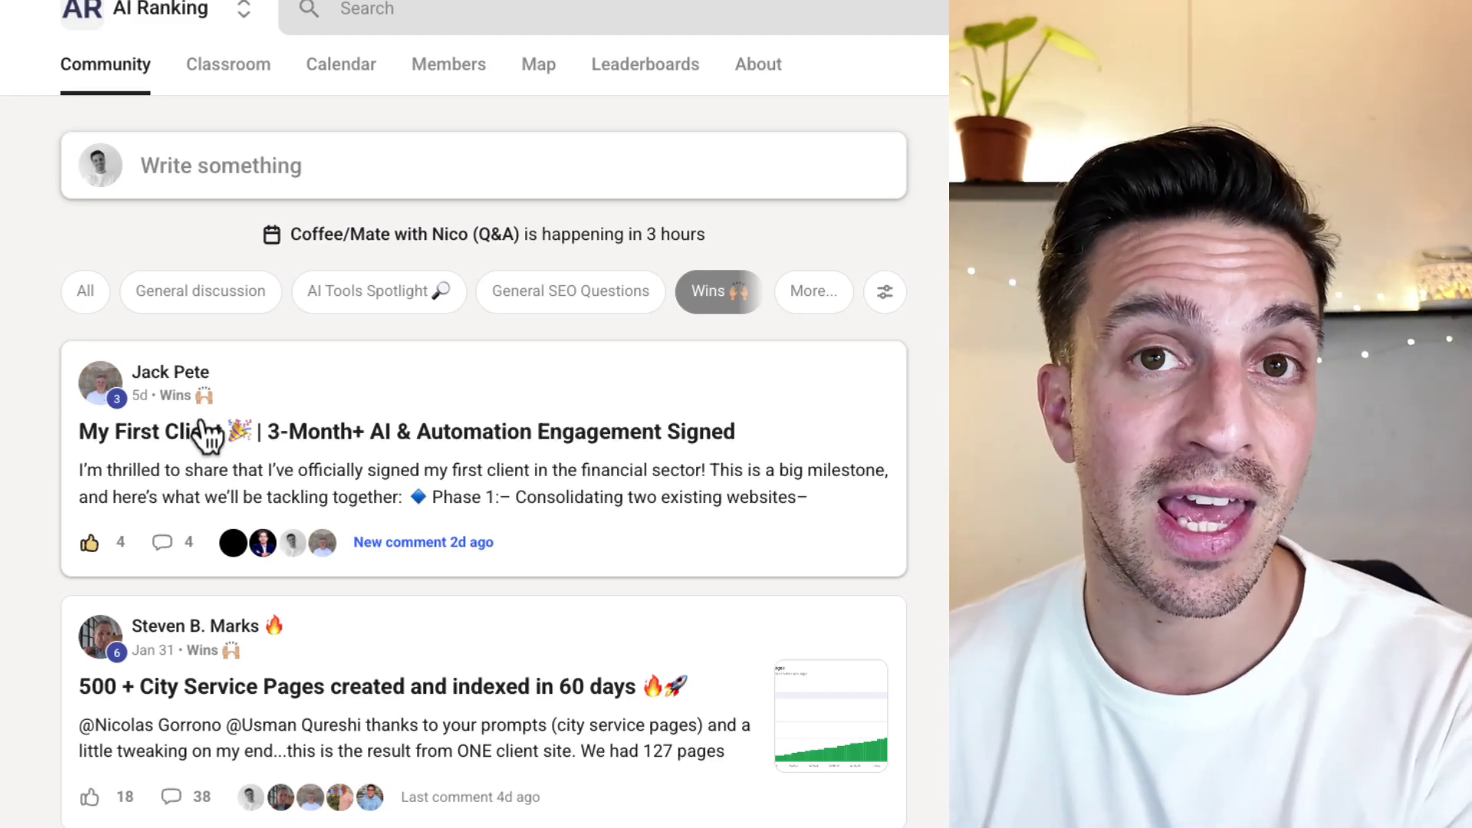
scroll(205, 423, "down", 1)
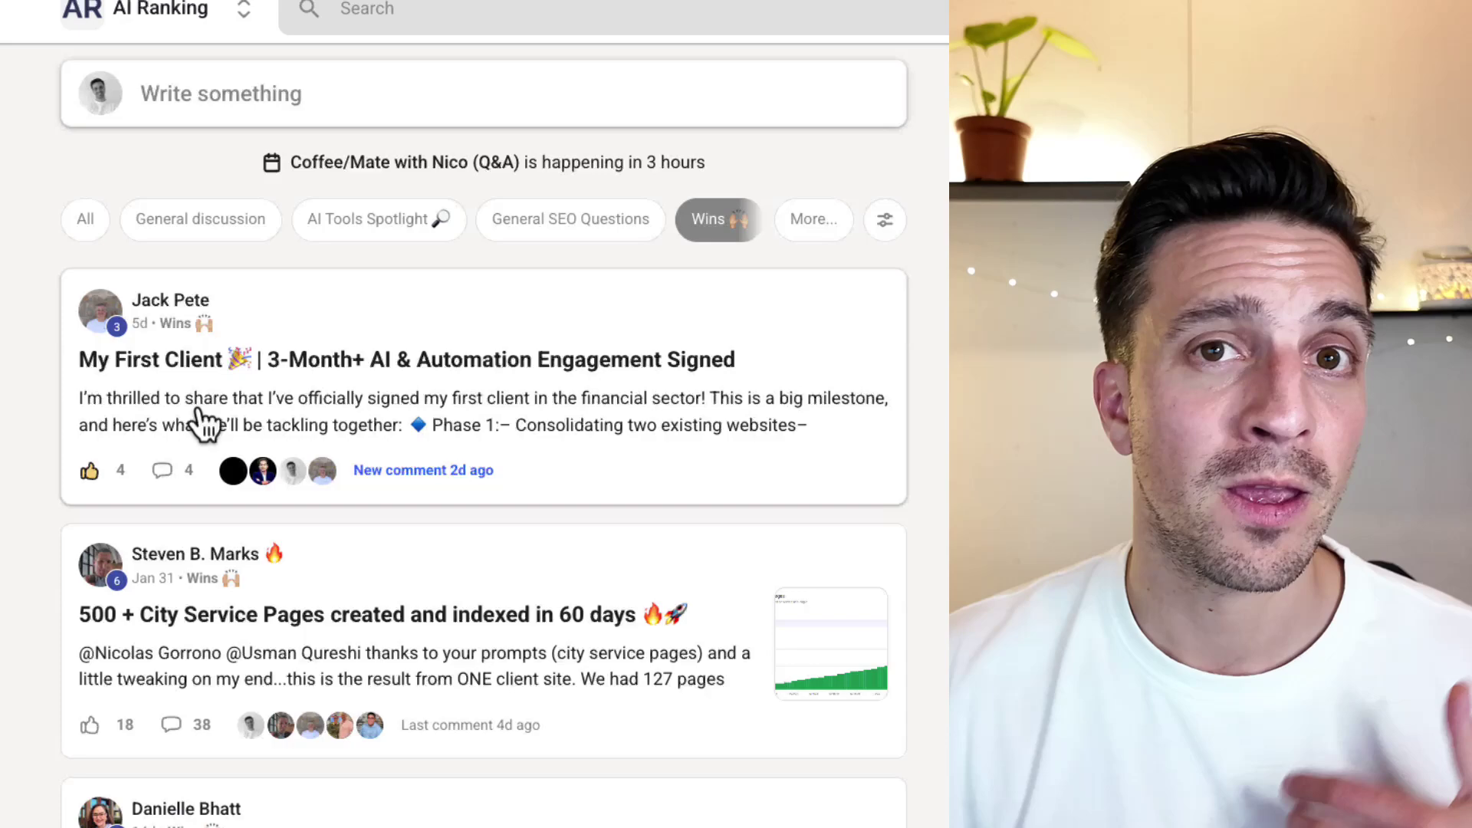
scroll(205, 421, "up", 1)
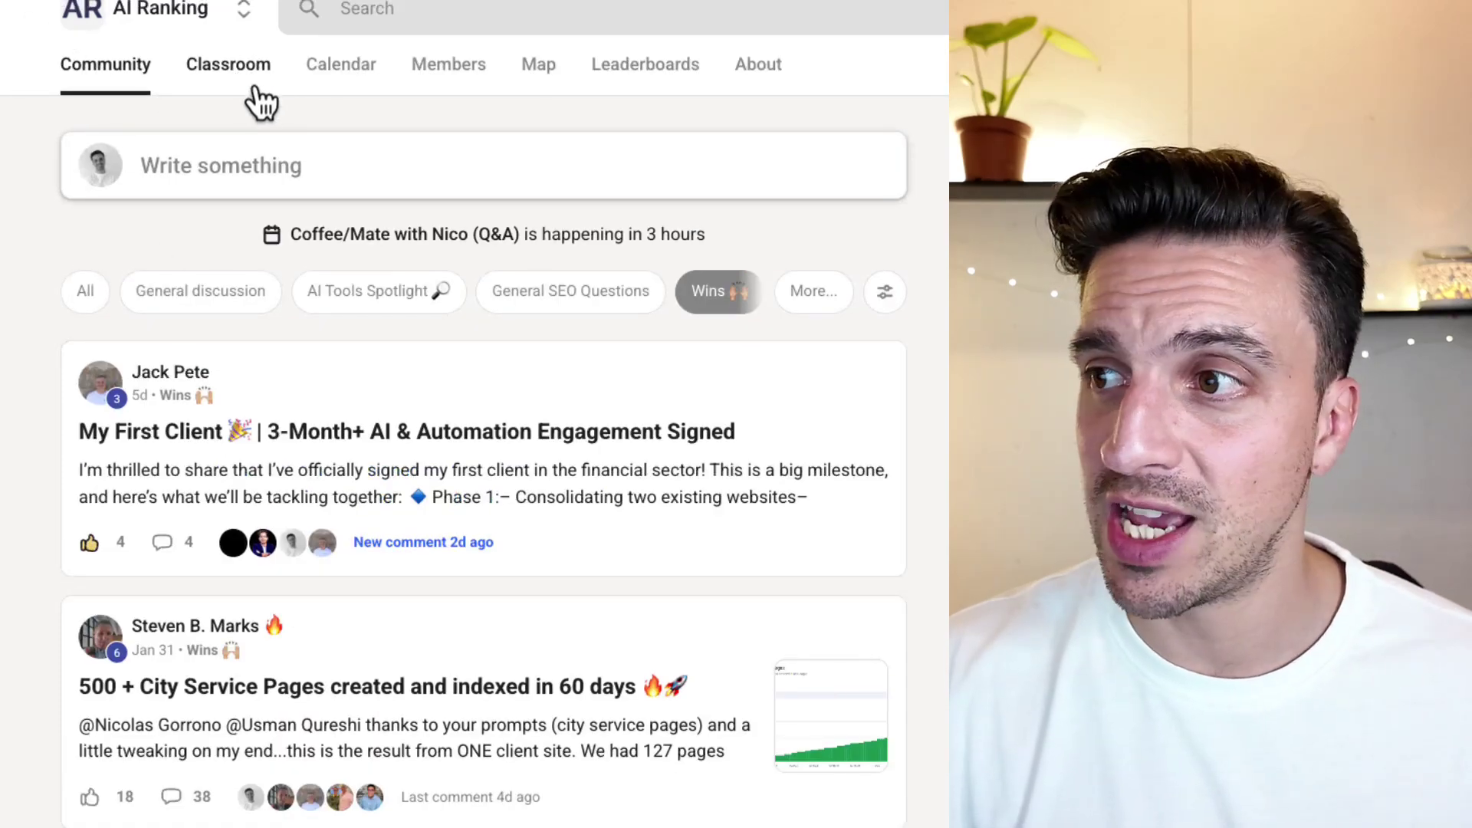
- Open the AI Ranking Classroom, showing courses like Start Here at 13% and Meet the Team
left_click(230, 66)
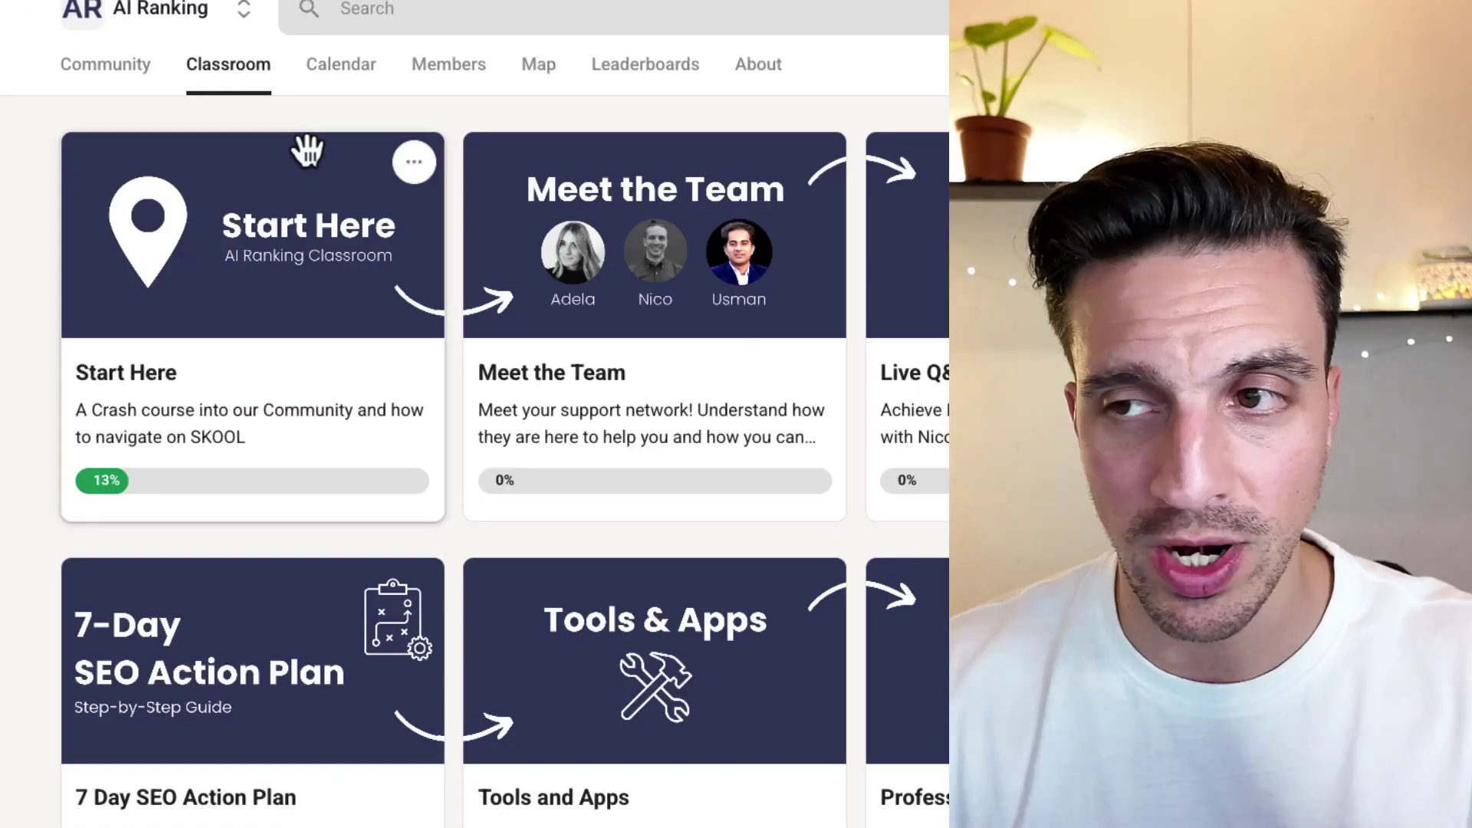
scroll(305, 148, "down", 10)
scroll(305, 148, "up", 7)
scroll(307, 150, "up", 3)
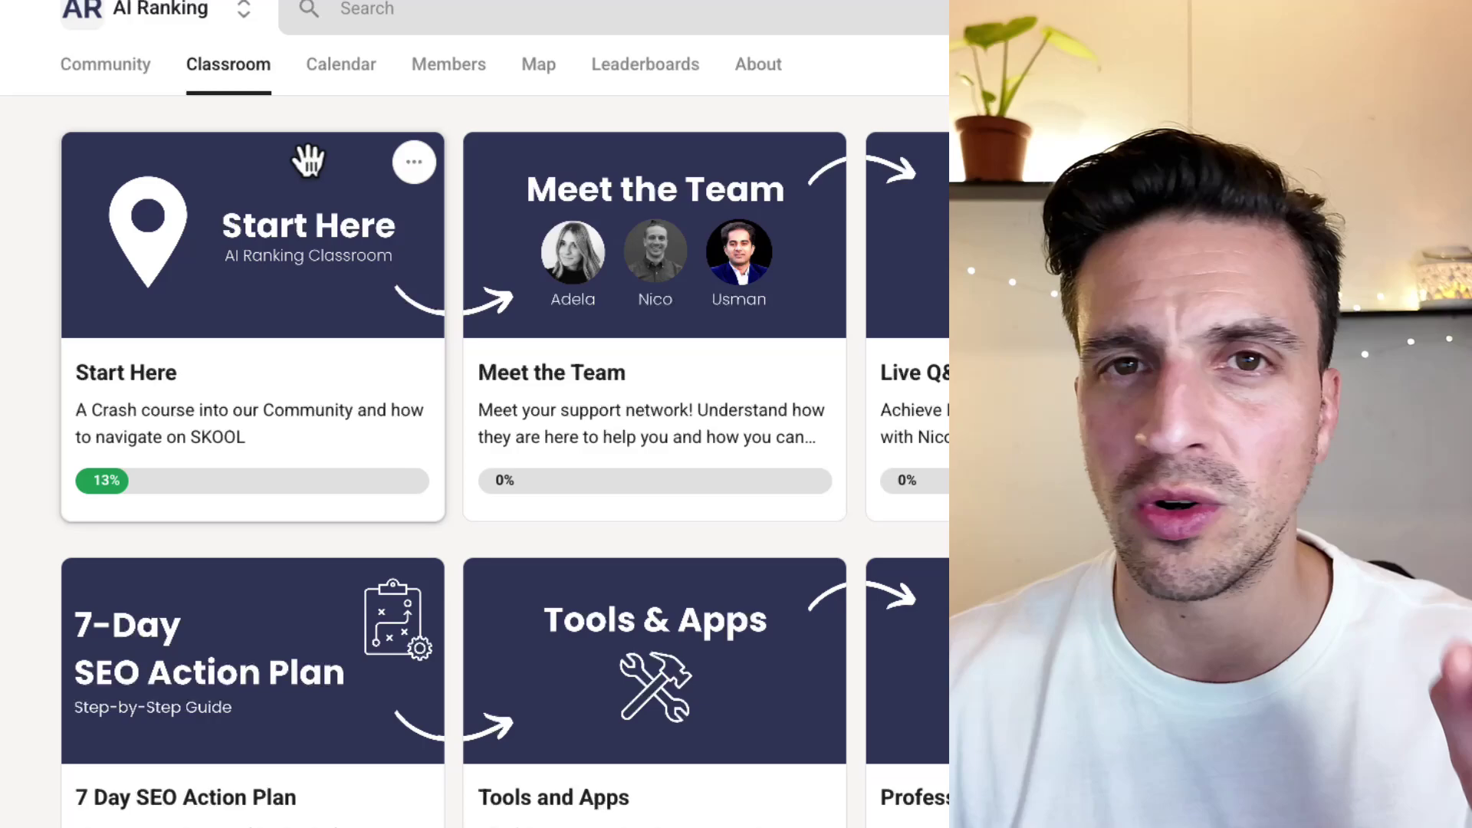